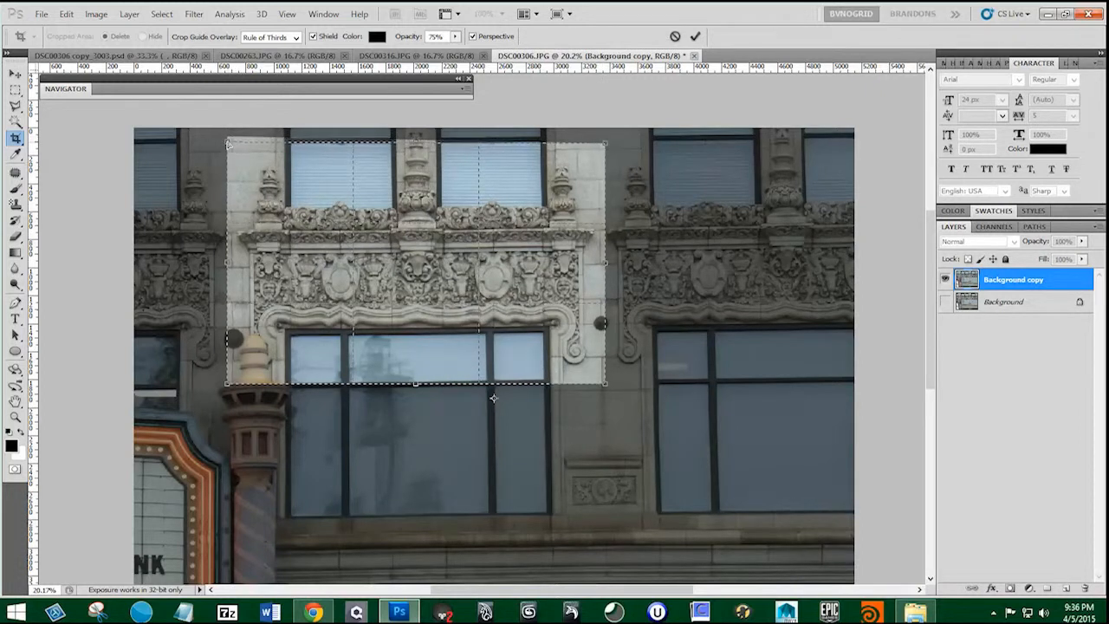
# - Align the perspective crop's corners around the central carved window bay and apply the crop
pyautogui.moveTo(227, 136); pyautogui.dragTo(227, 144)
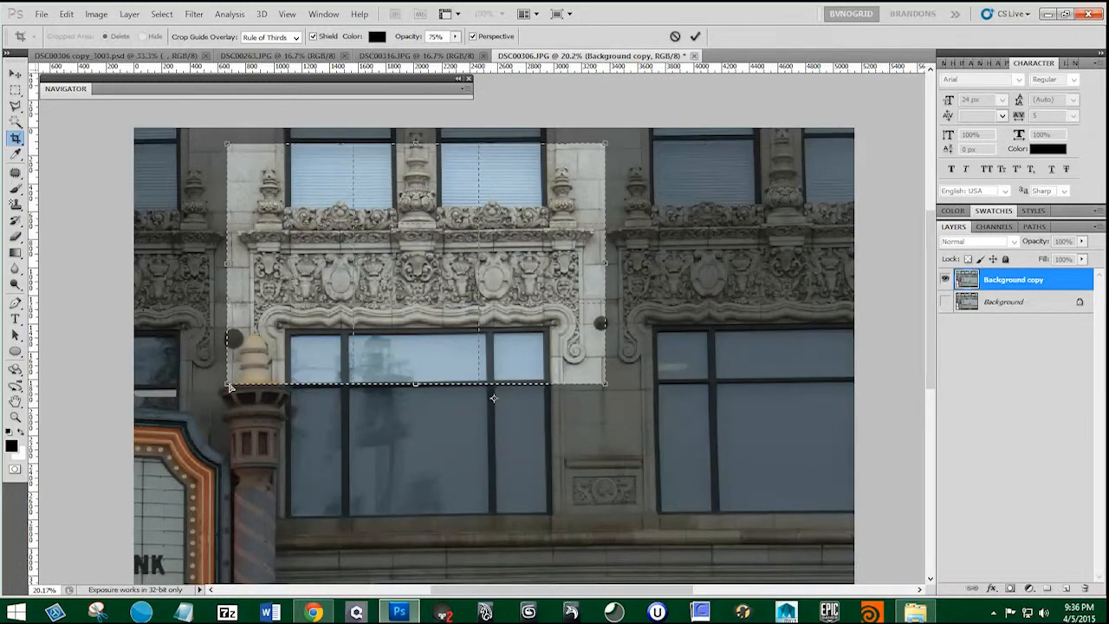
pyautogui.moveTo(230, 375); pyautogui.dragTo(227, 386)
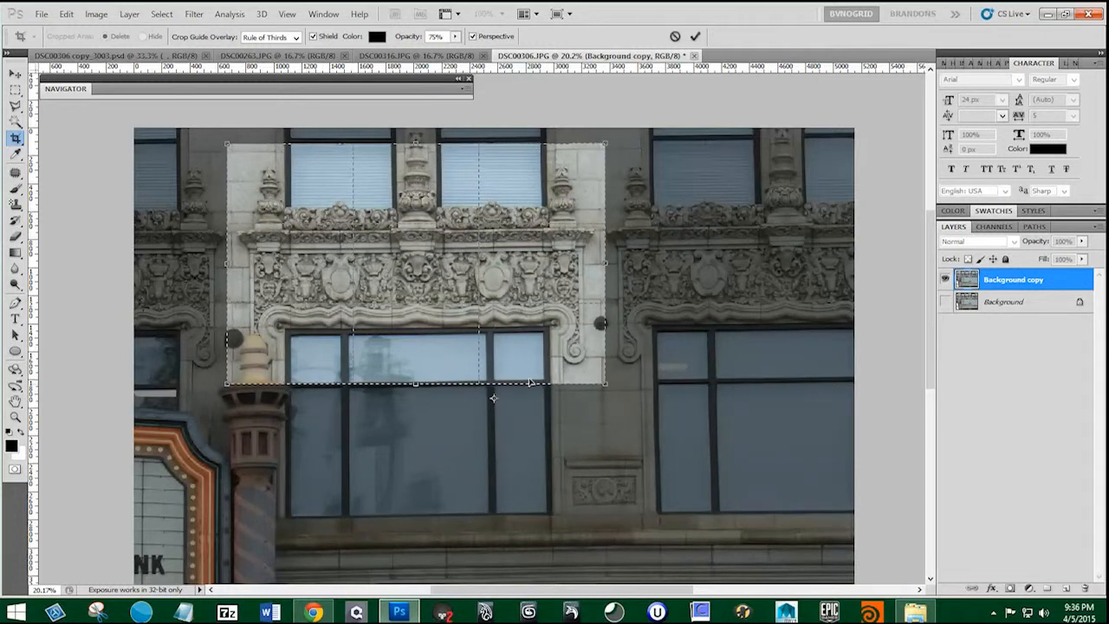
pyautogui.moveTo(604, 382); pyautogui.dragTo(605, 379)
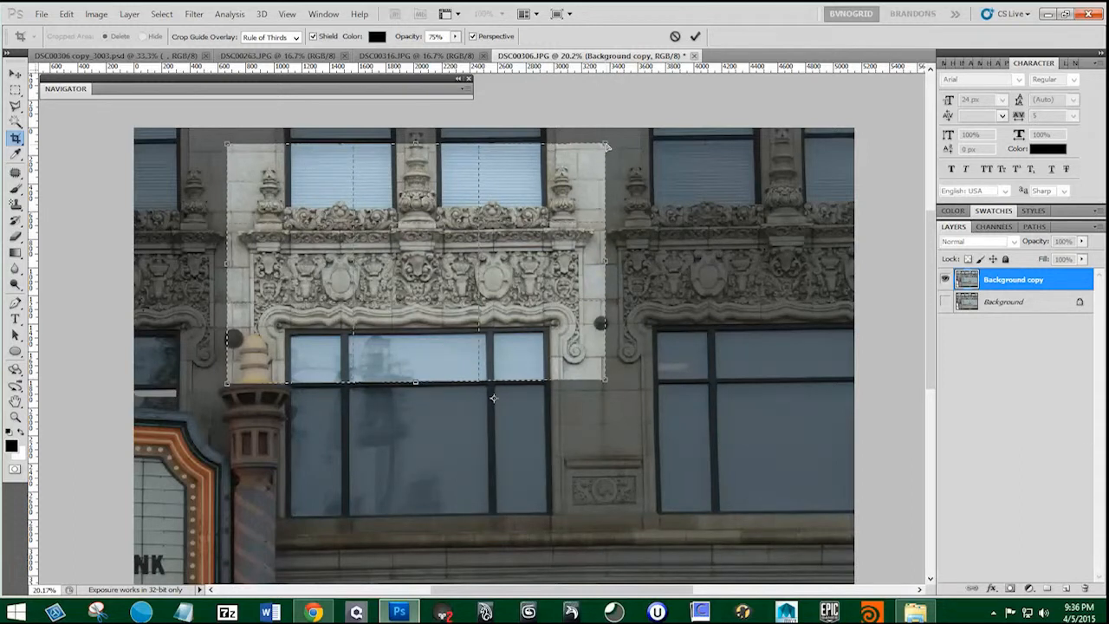
pyautogui.moveTo(607, 147); pyautogui.dragTo(600, 144)
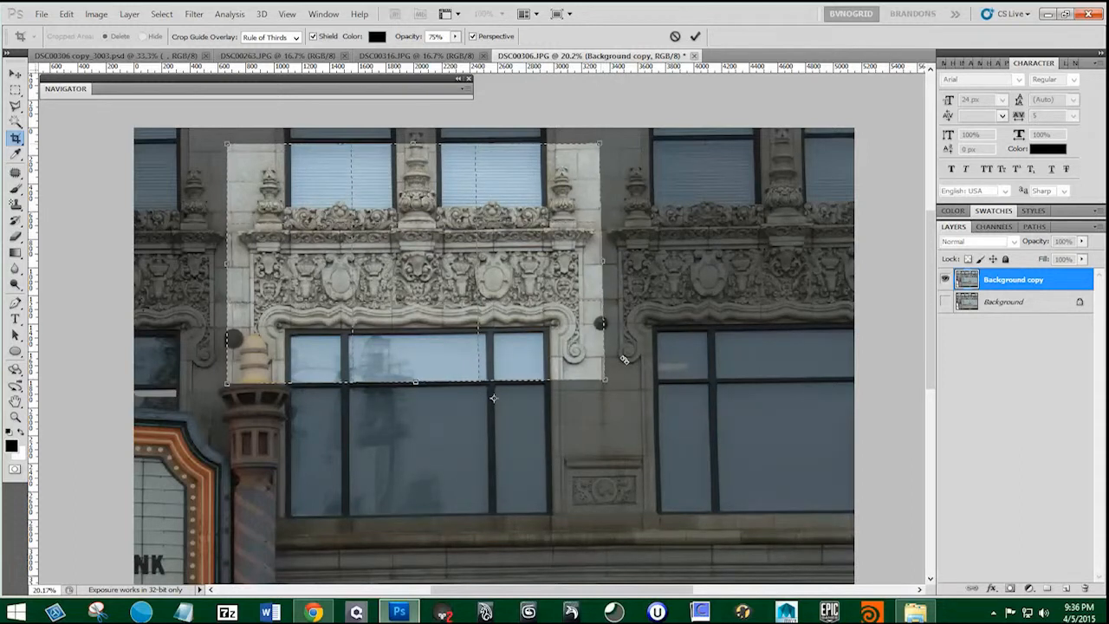
pyautogui.moveTo(608, 382); pyautogui.dragTo(606, 379)
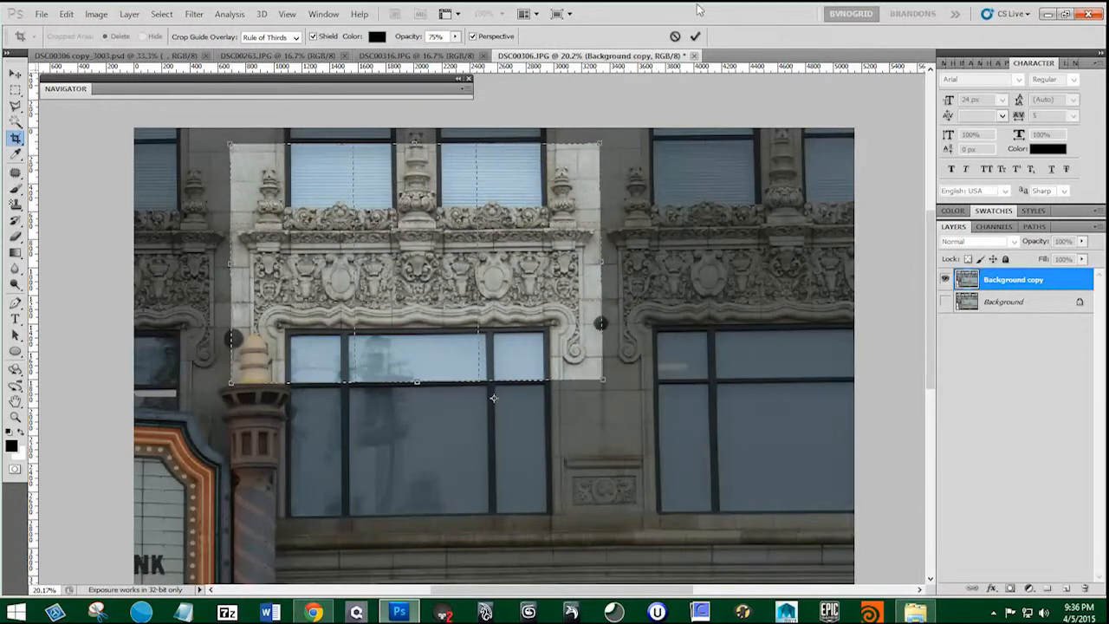
pyautogui.click(695, 36)
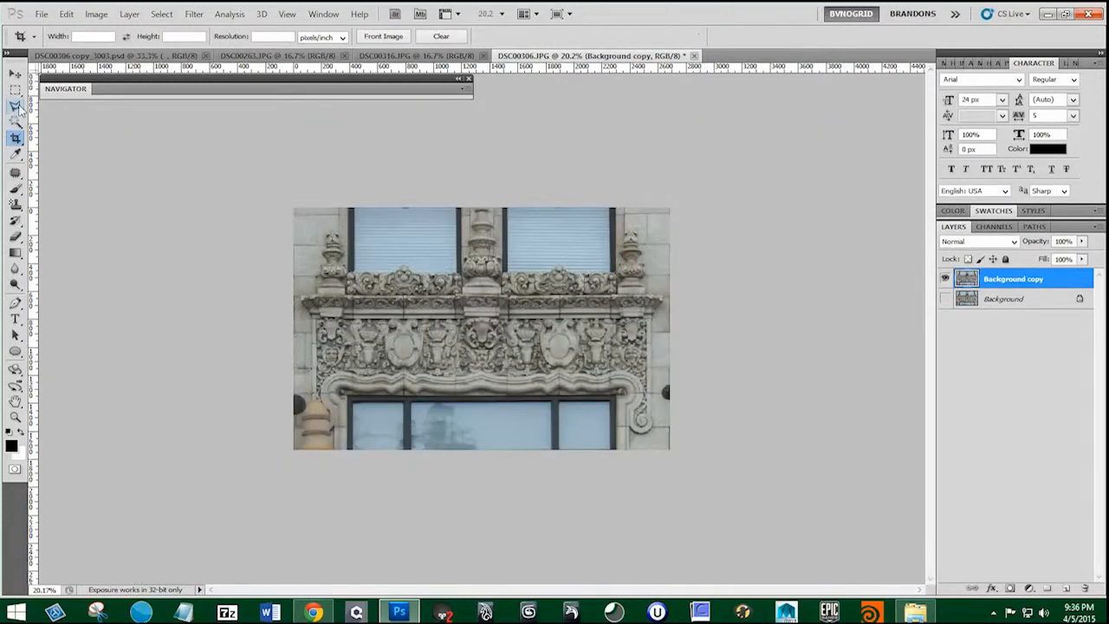
# - Draw a rectangular marquee selection around the carved ornamental frieze between the upper and lower windows
pyautogui.click(15, 89)
pyautogui.scroll(4, 463, 326)
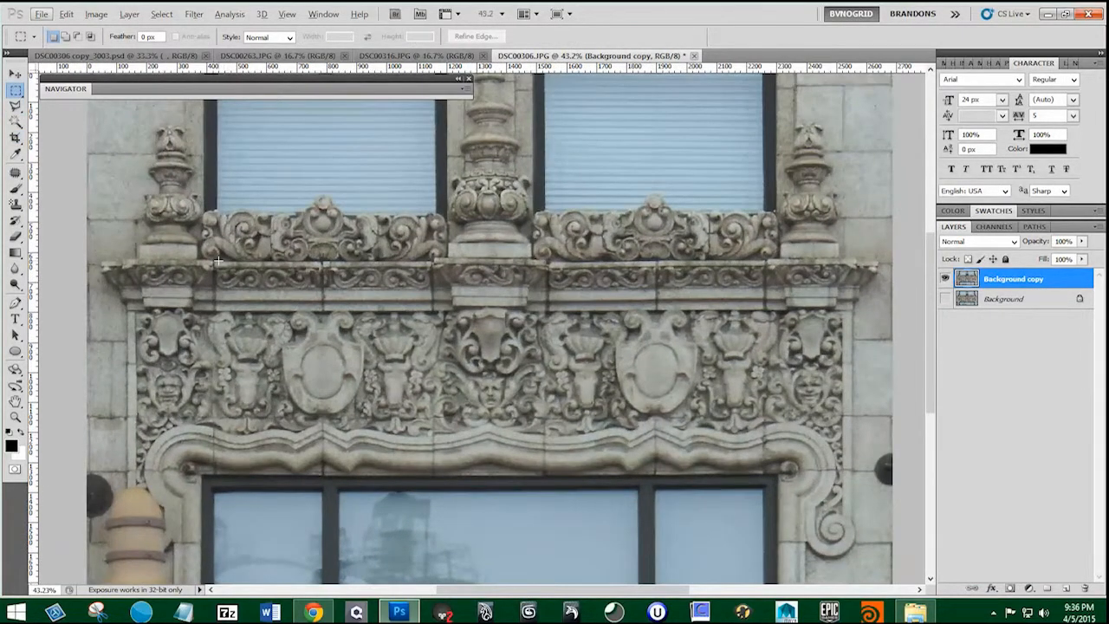
pyautogui.moveTo(218, 260); pyautogui.dragTo(761, 394)
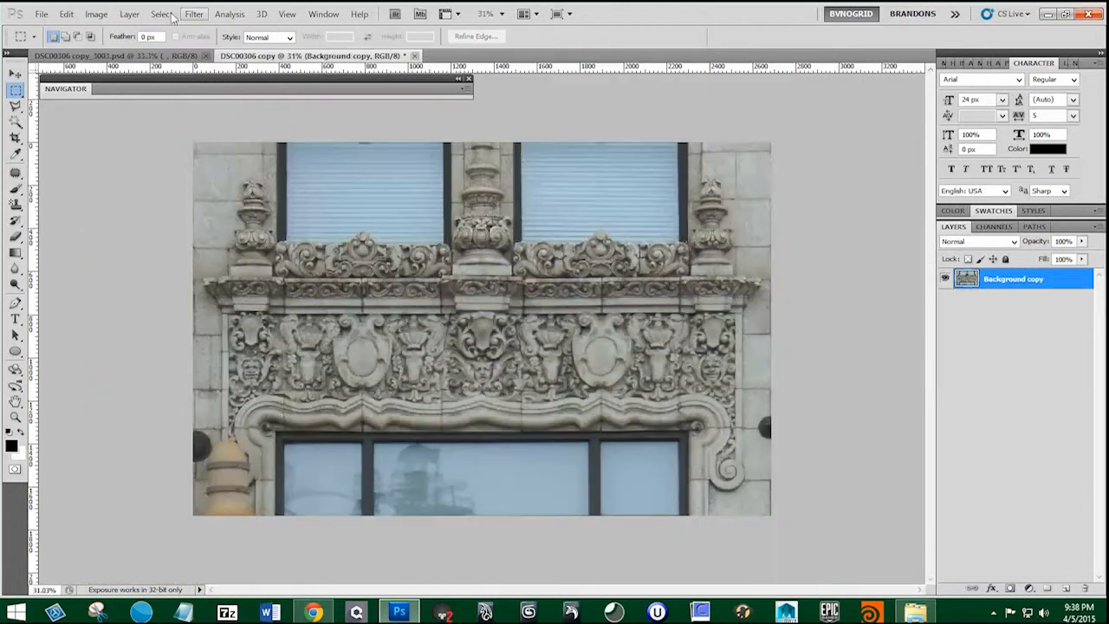
# - Apply the Despeckle noise filter to the facade image and check the carved shields up close
pyautogui.click(192, 15)
pyautogui.moveTo(251, 180)
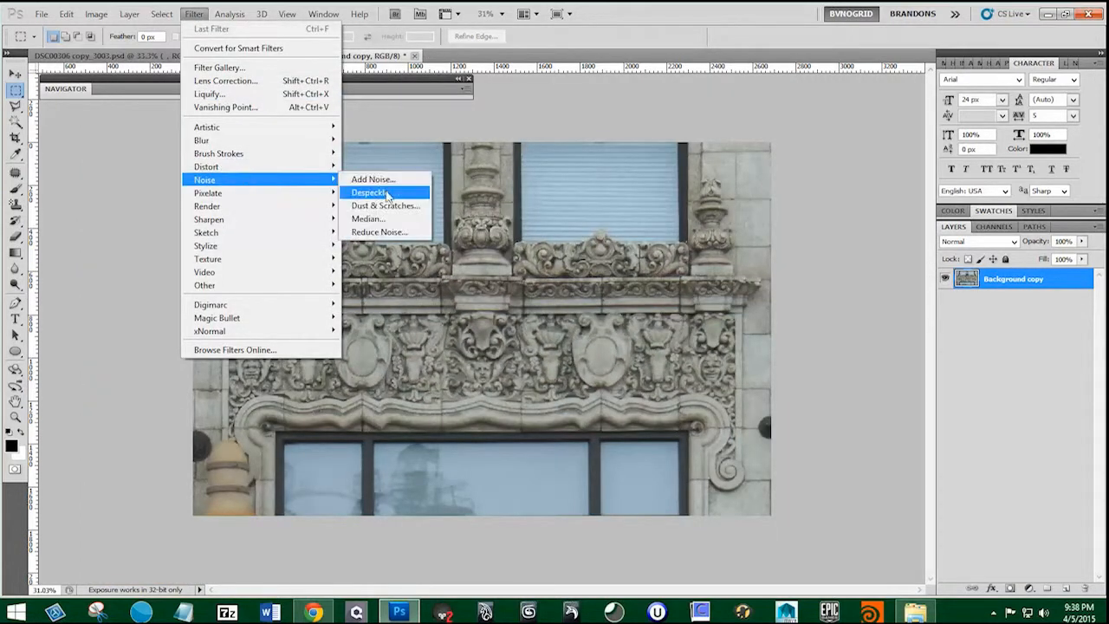
pyautogui.click(387, 193)
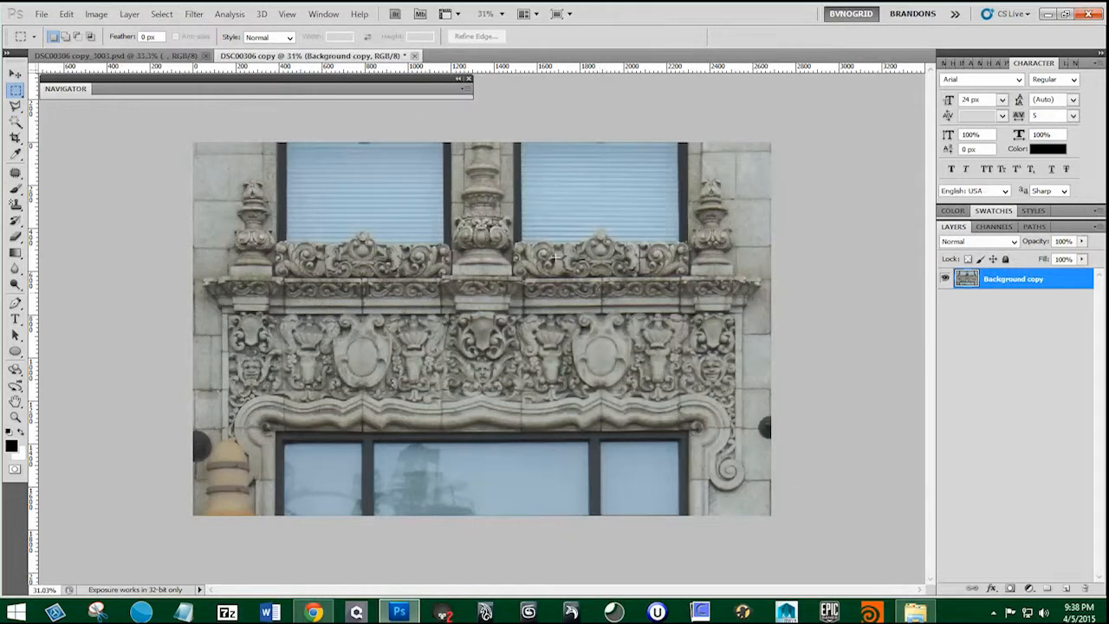
pyautogui.scroll(10, 247, 345)
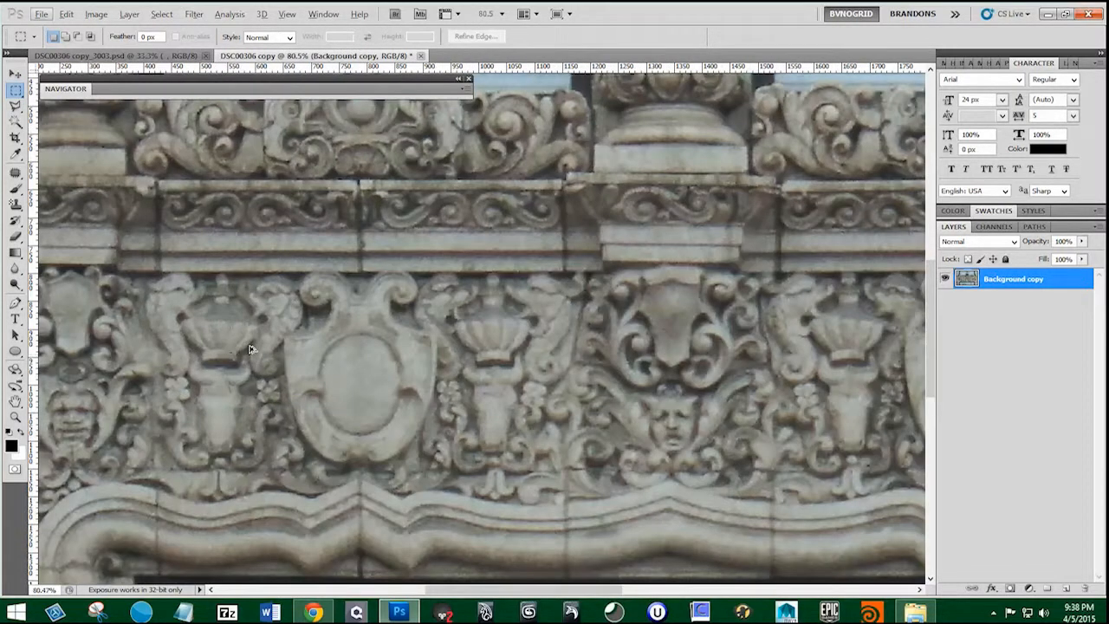
pyautogui.scroll(10, 249, 349)
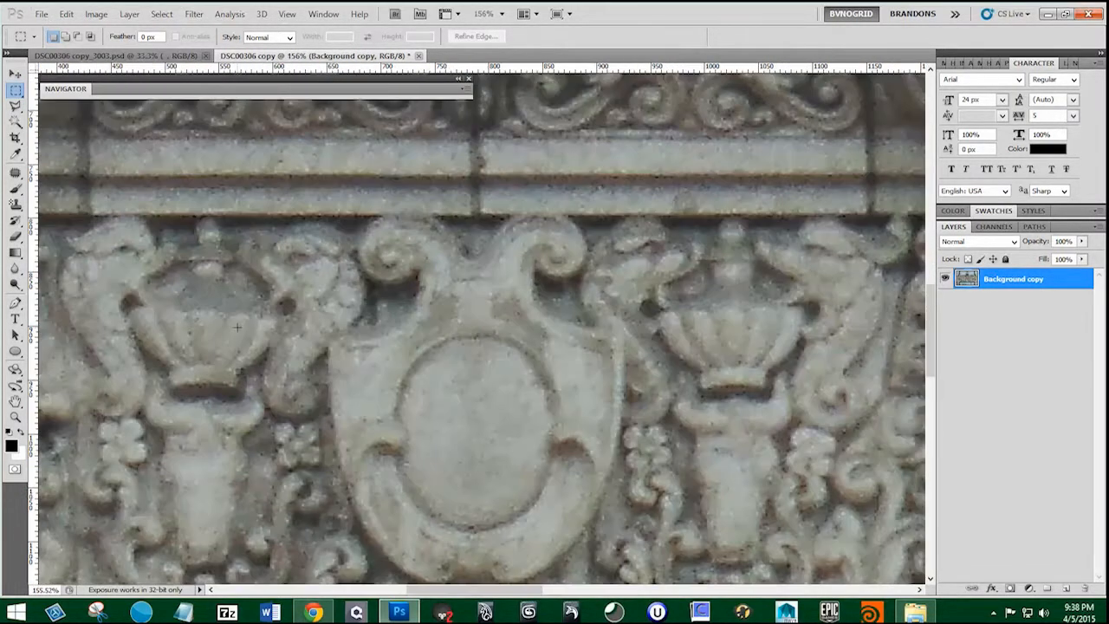
pyautogui.scroll(1, 258, 310)
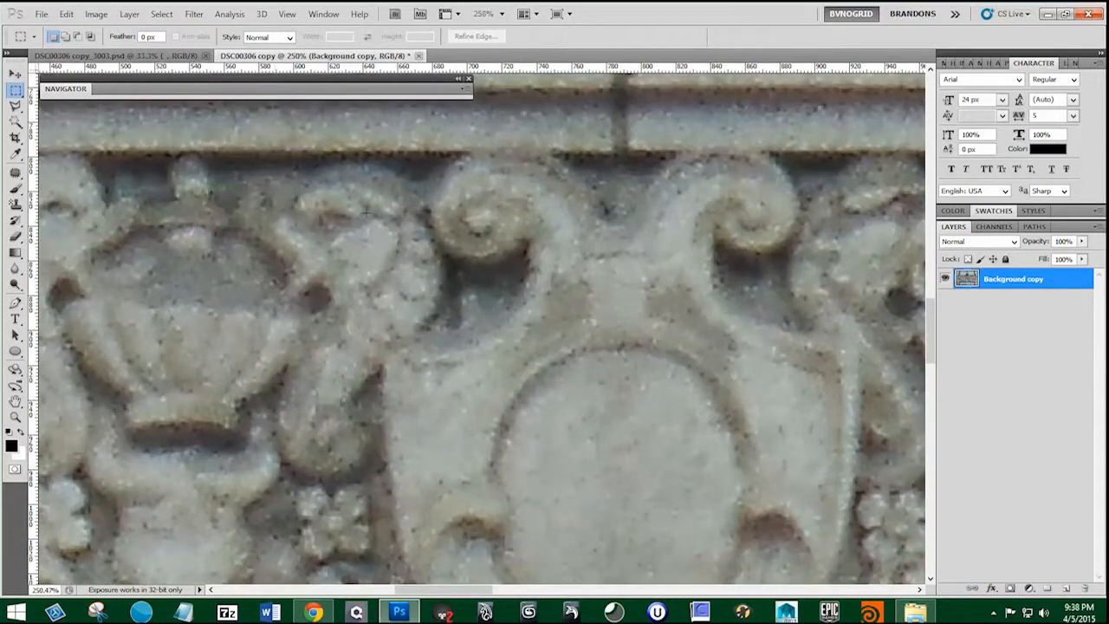
# - Reapply the Despeckle filter twice to reduce the remaining grain in the stone carvings
pyautogui.click(162, 14)
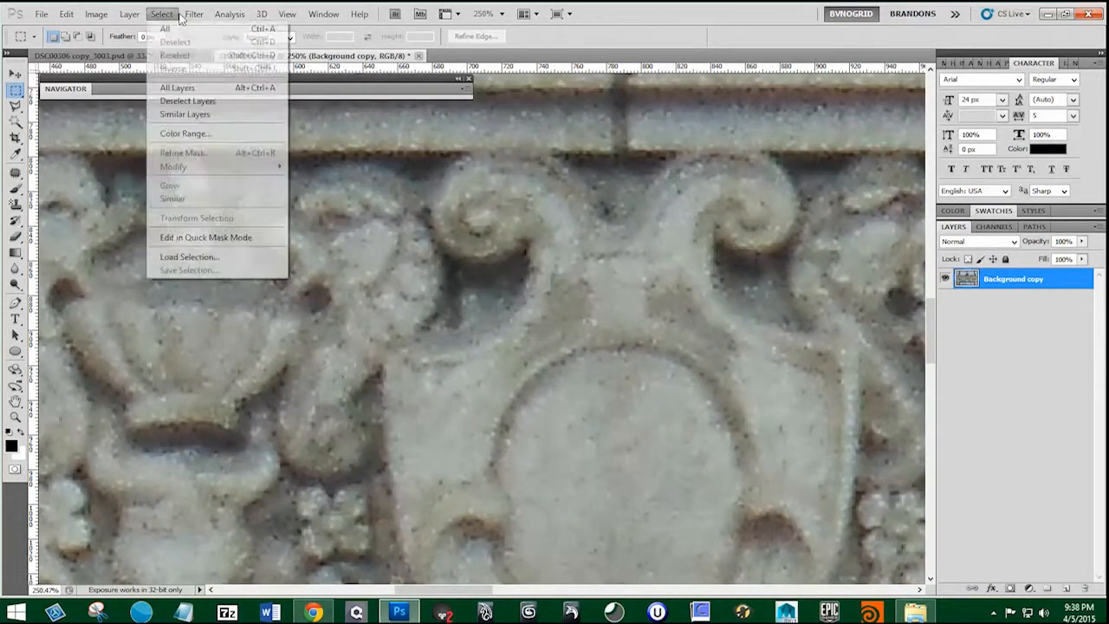
pyautogui.click(194, 31)
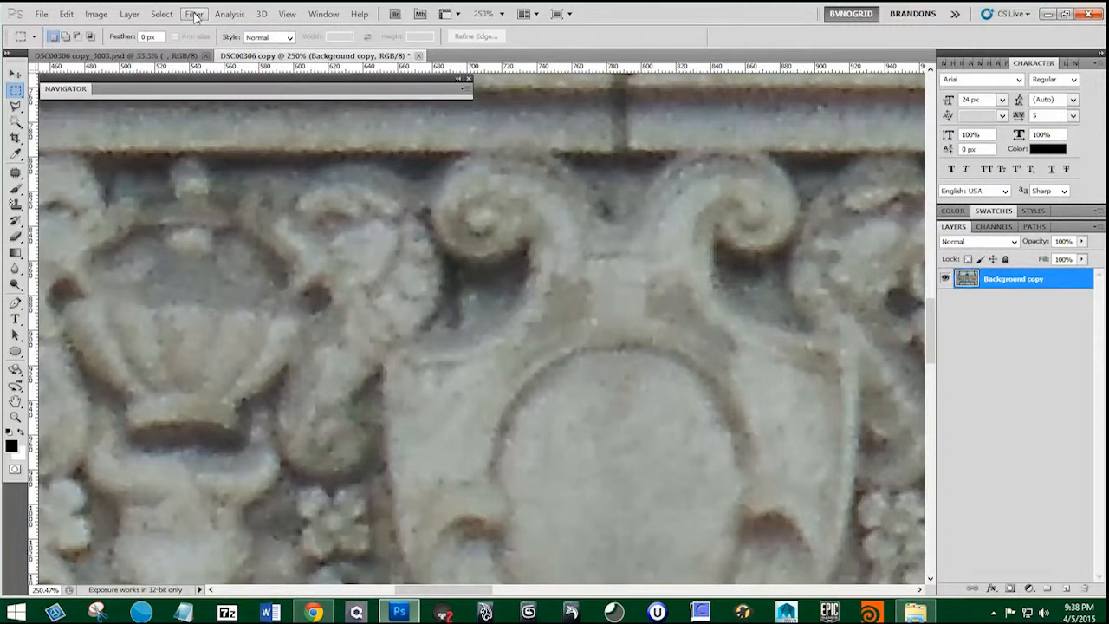
pyautogui.click(194, 14)
pyautogui.click(192, 14)
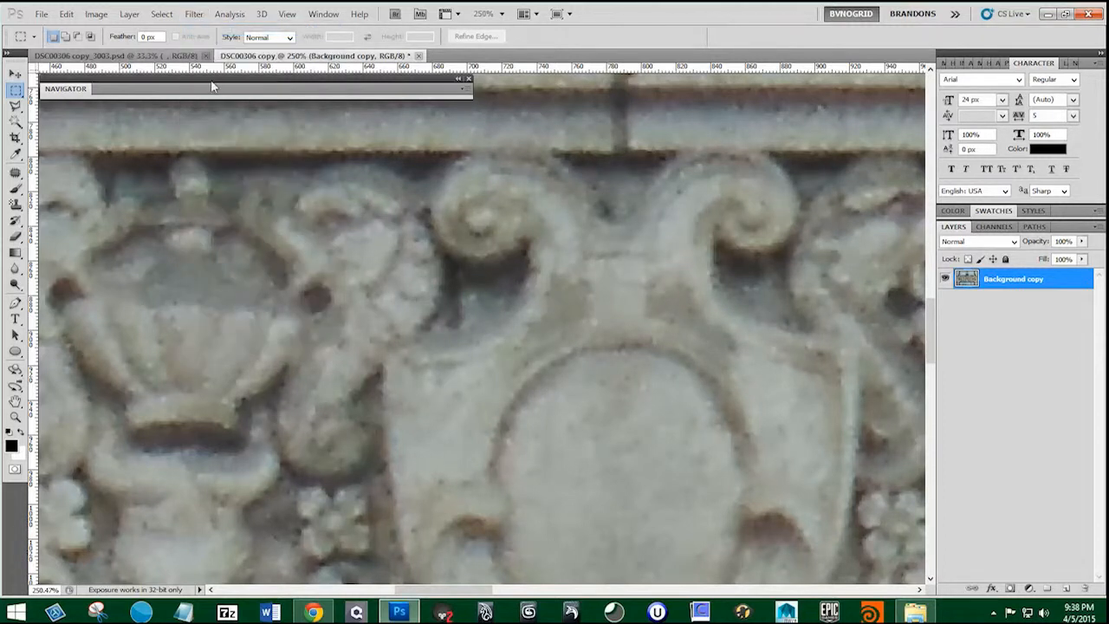
pyautogui.scroll(-4, 305, 252)
pyautogui.scroll(-8, 305, 252)
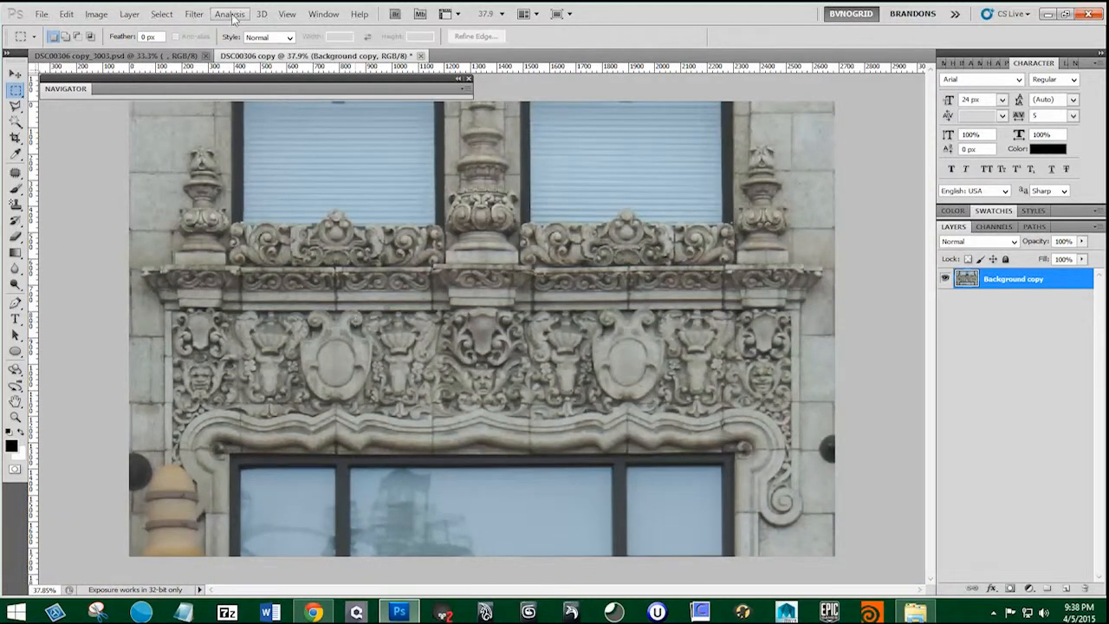
# - Apply the Sharpen filter to the despeckled facade image and repeat it once
pyautogui.click(197, 15)
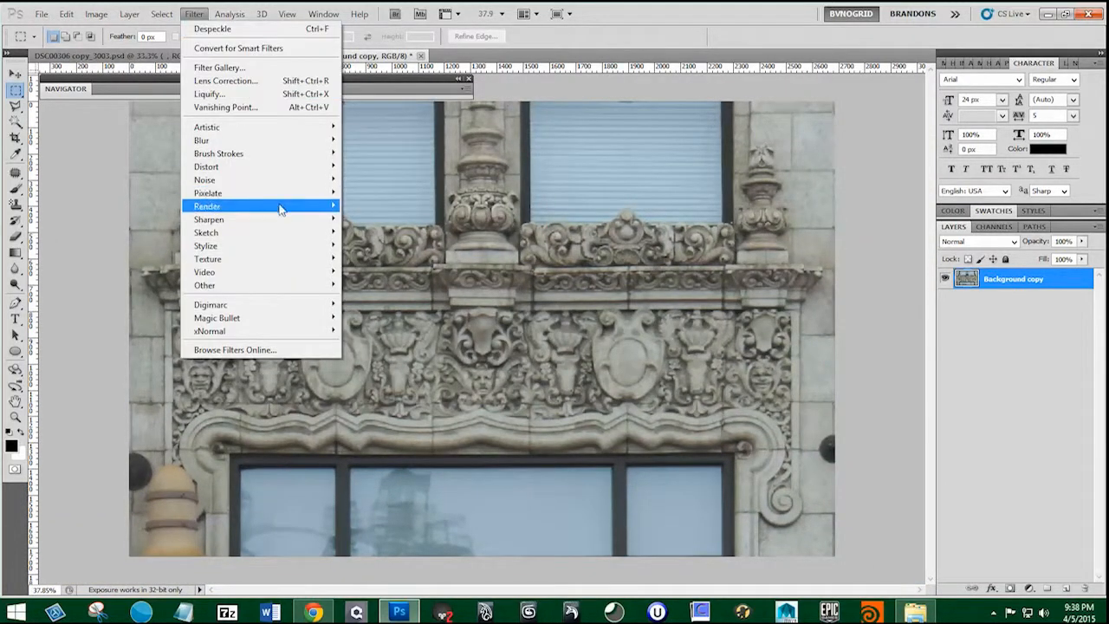
pyautogui.moveTo(285, 220)
pyautogui.click(366, 219)
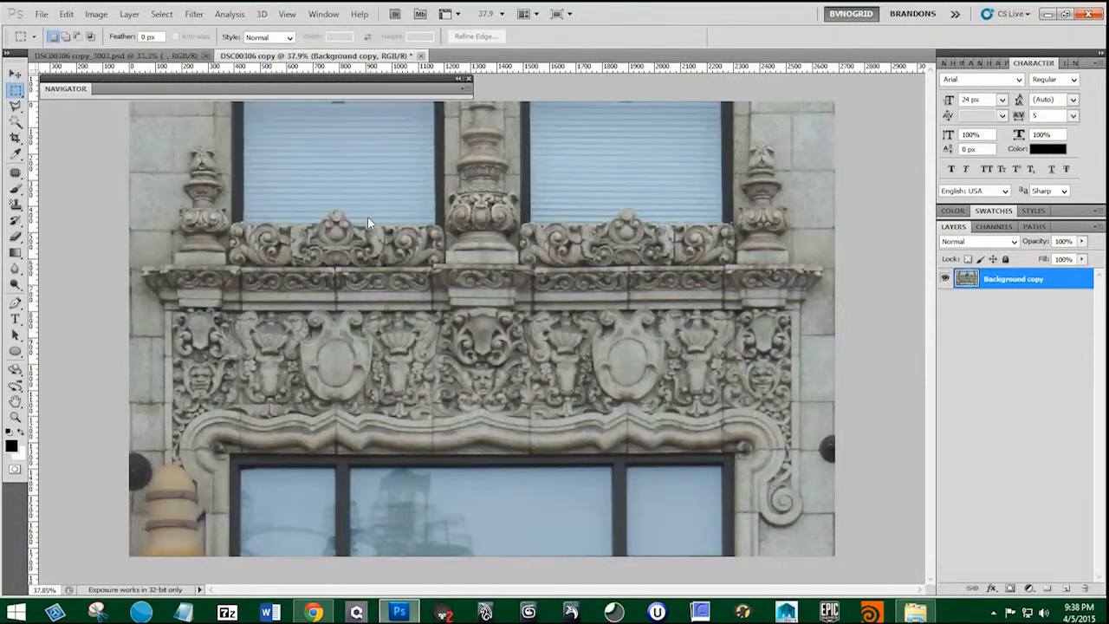
pyautogui.scroll(2, 367, 215)
pyautogui.scroll(8, 292, 347)
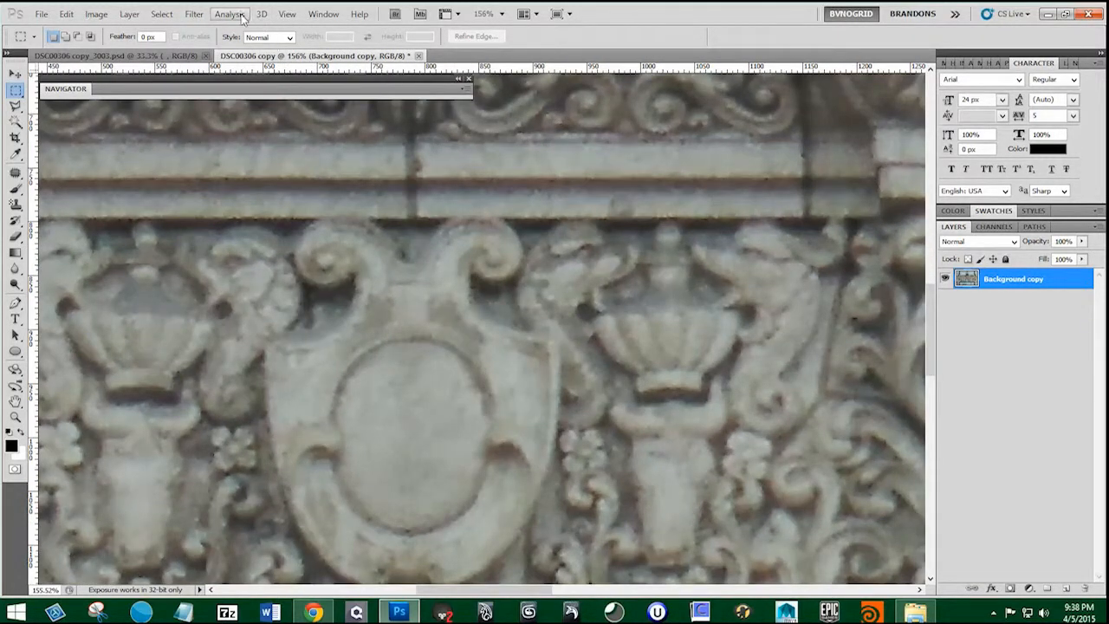
pyautogui.click(195, 15)
pyautogui.click(206, 28)
pyautogui.scroll(-5, 262, 239)
pyautogui.scroll(-8, 262, 239)
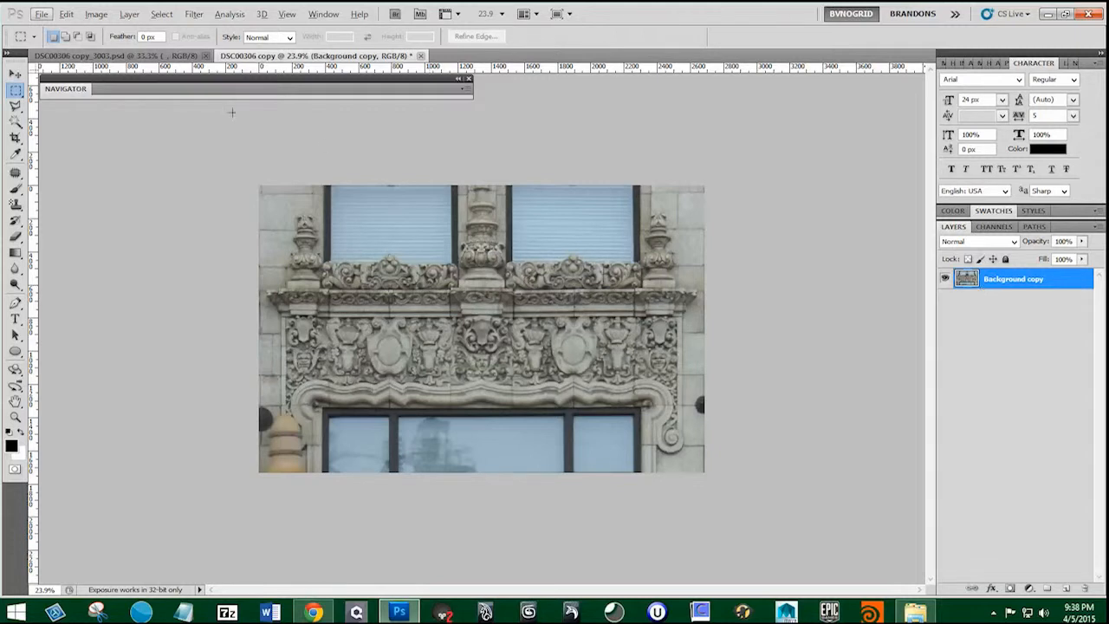
pyautogui.click(186, 56)
pyautogui.click(296, 56)
pyautogui.click(121, 56)
pyautogui.click(279, 58)
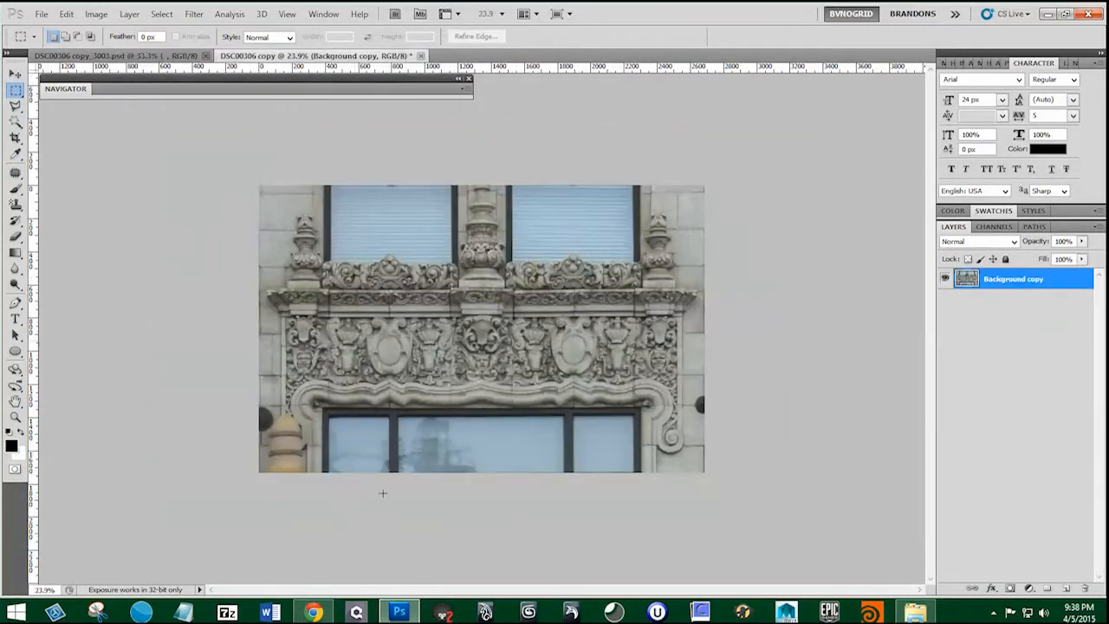
# - Generate a normal map from the facade photo with nDo, accepting the default Black and White conversion
pyautogui.click(360, 613)
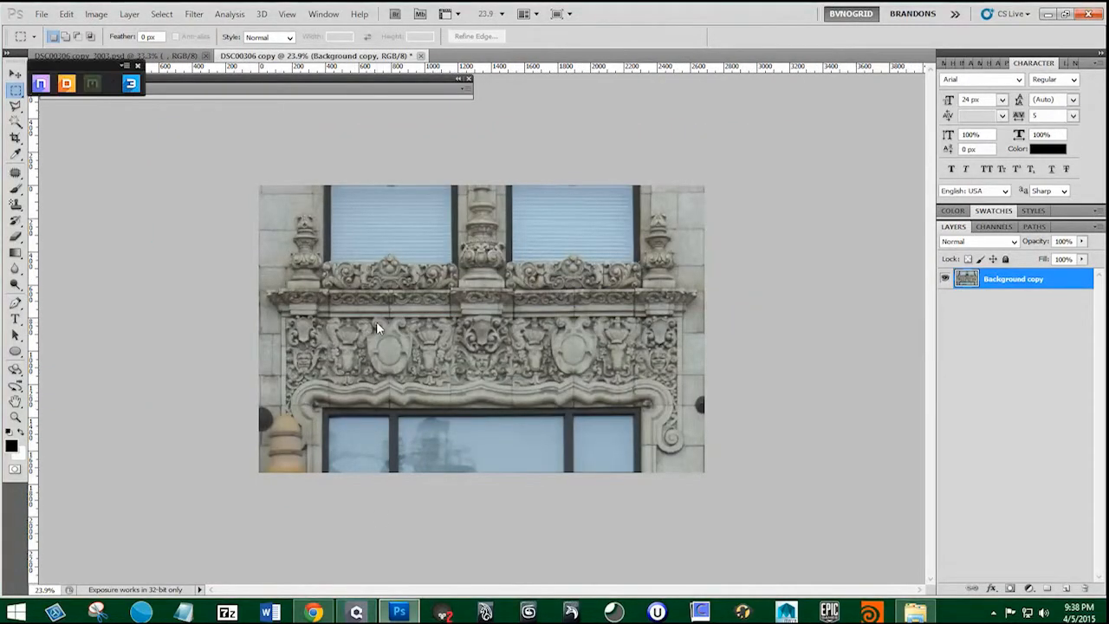
pyautogui.click(41, 83)
pyautogui.moveTo(472, 378); pyautogui.dragTo(190, 149)
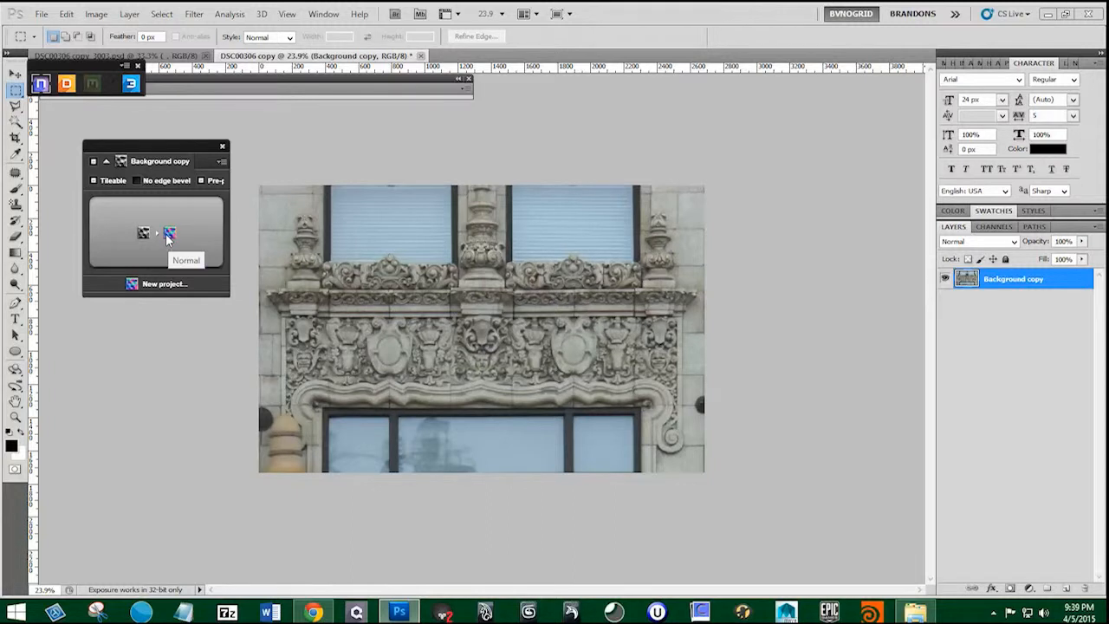
pyautogui.click(167, 235)
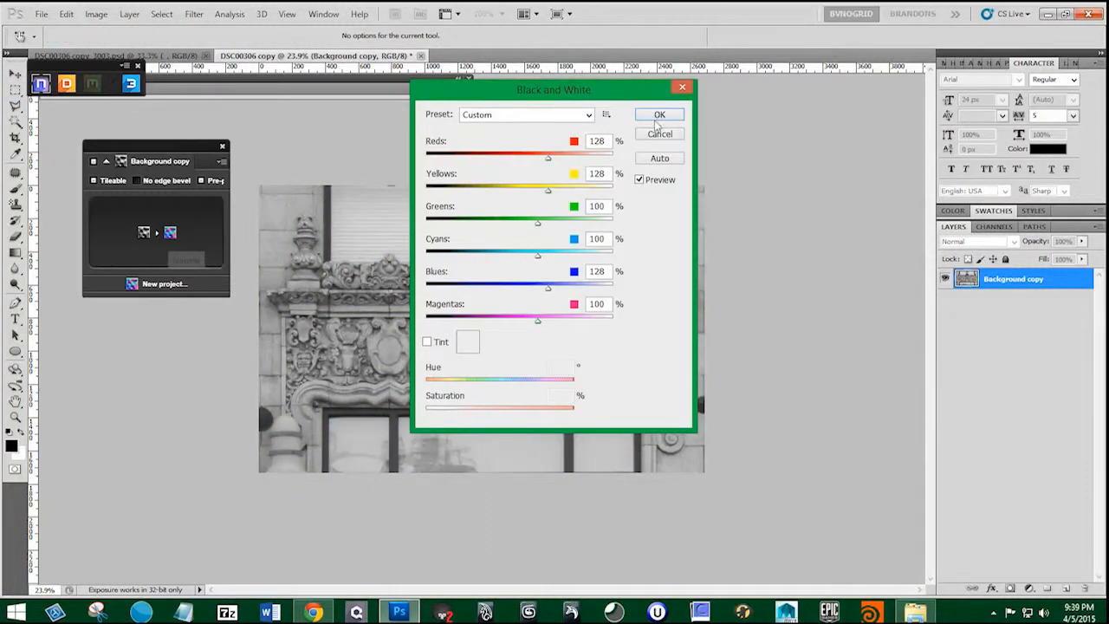
pyautogui.click(656, 116)
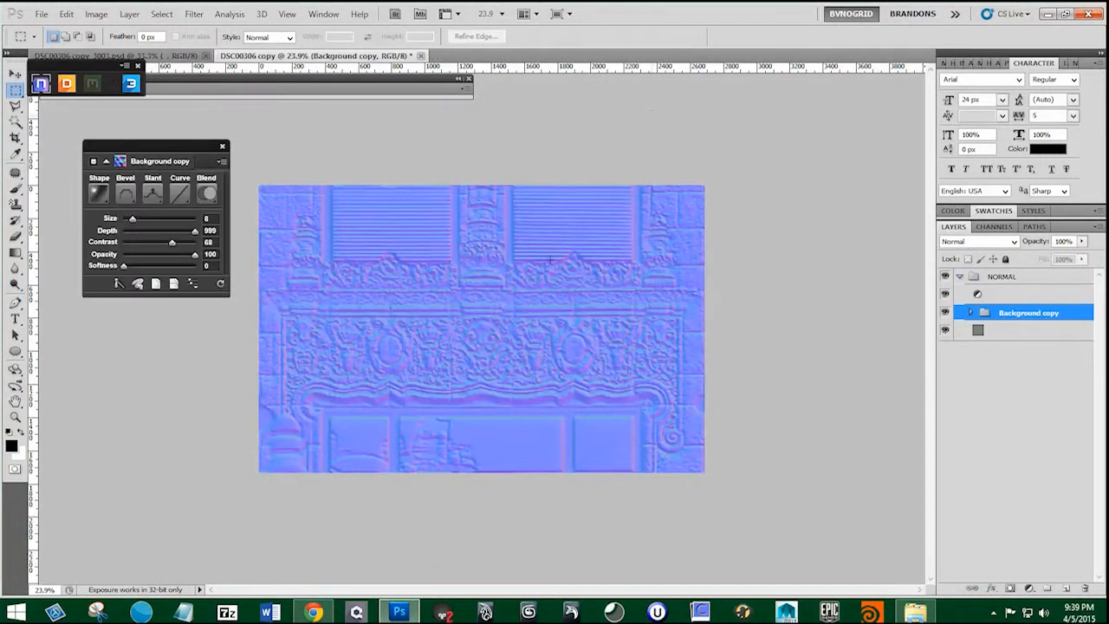
# - Examine the new normal map's relief detail and compare it with the one in DSC00306 copy_3003.psd
pyautogui.scroll(4, 302, 368)
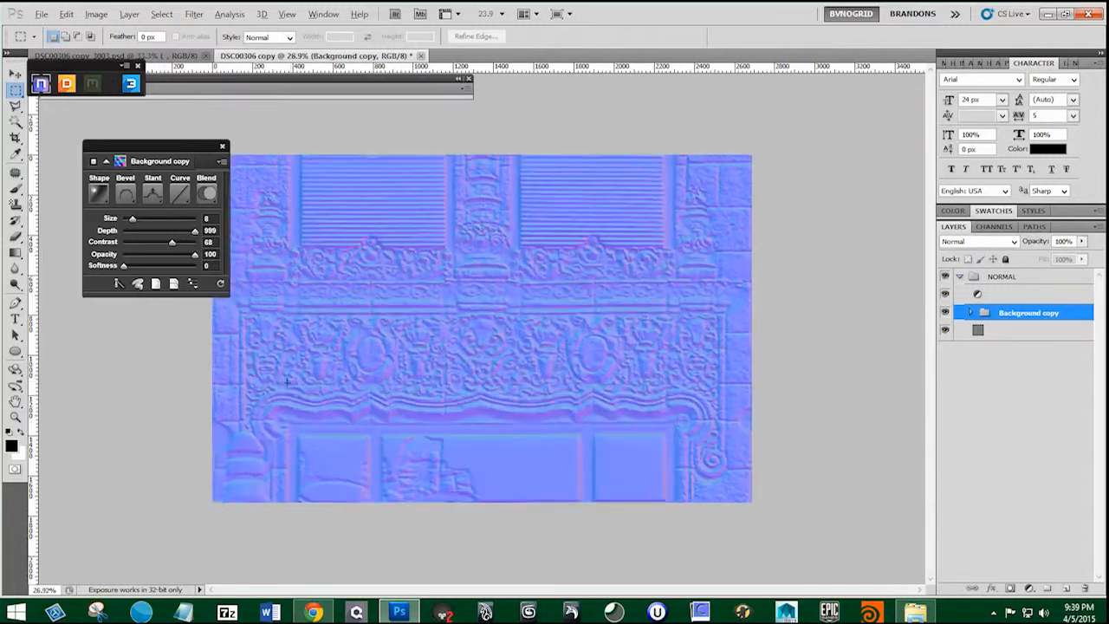
pyautogui.scroll(3, 202, 391)
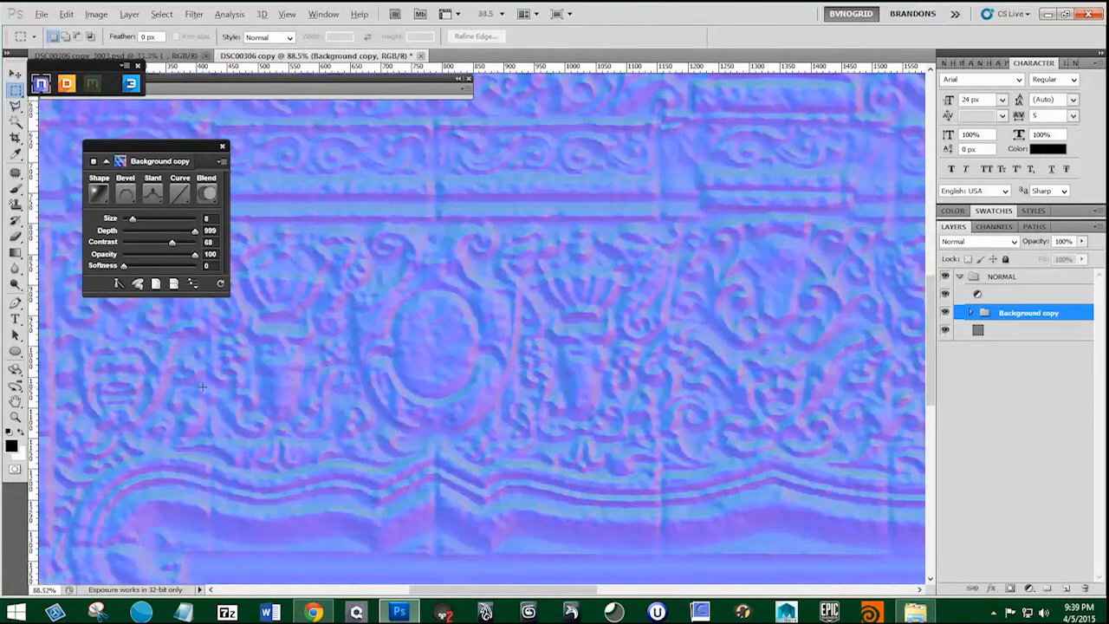
pyautogui.scroll(-3, 462, 304)
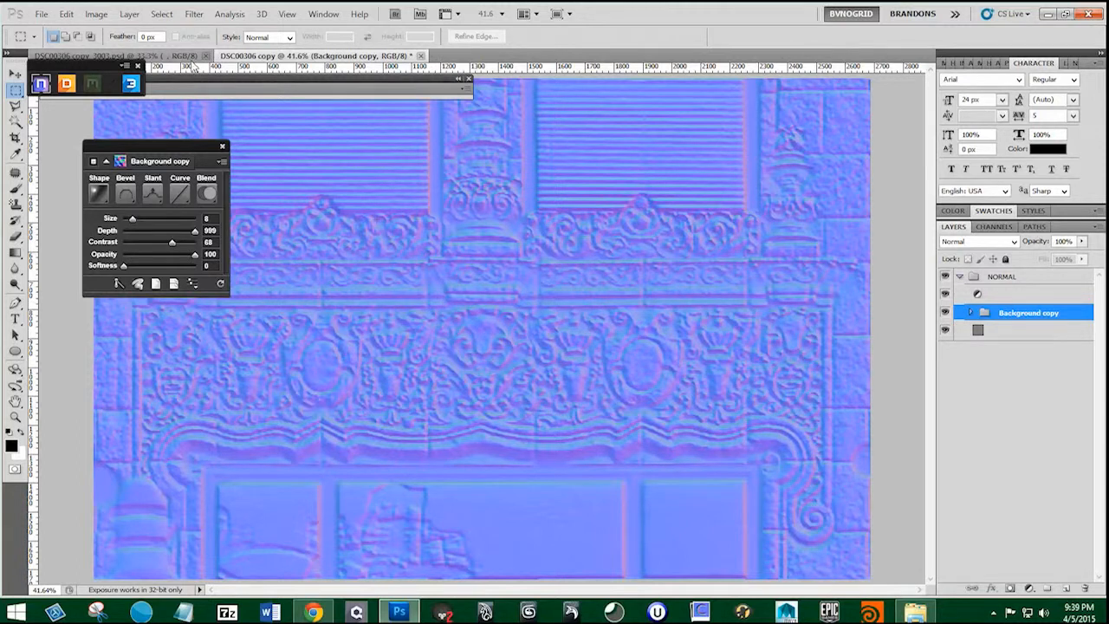
pyautogui.click(173, 56)
pyautogui.scroll(3, 286, 371)
pyautogui.scroll(-3, 287, 371)
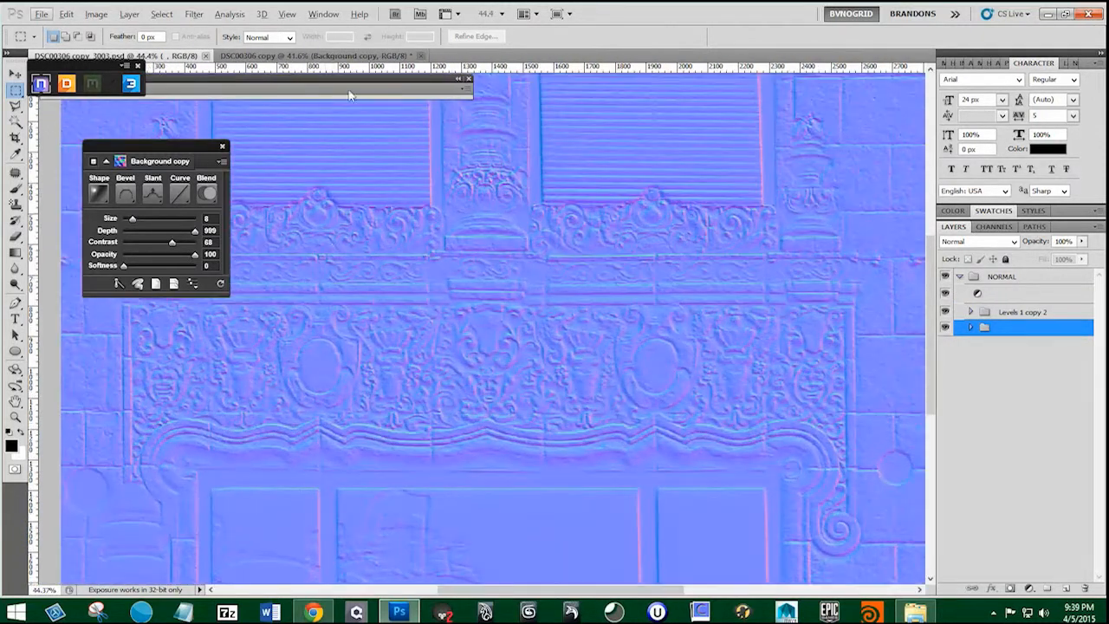
pyautogui.click(328, 57)
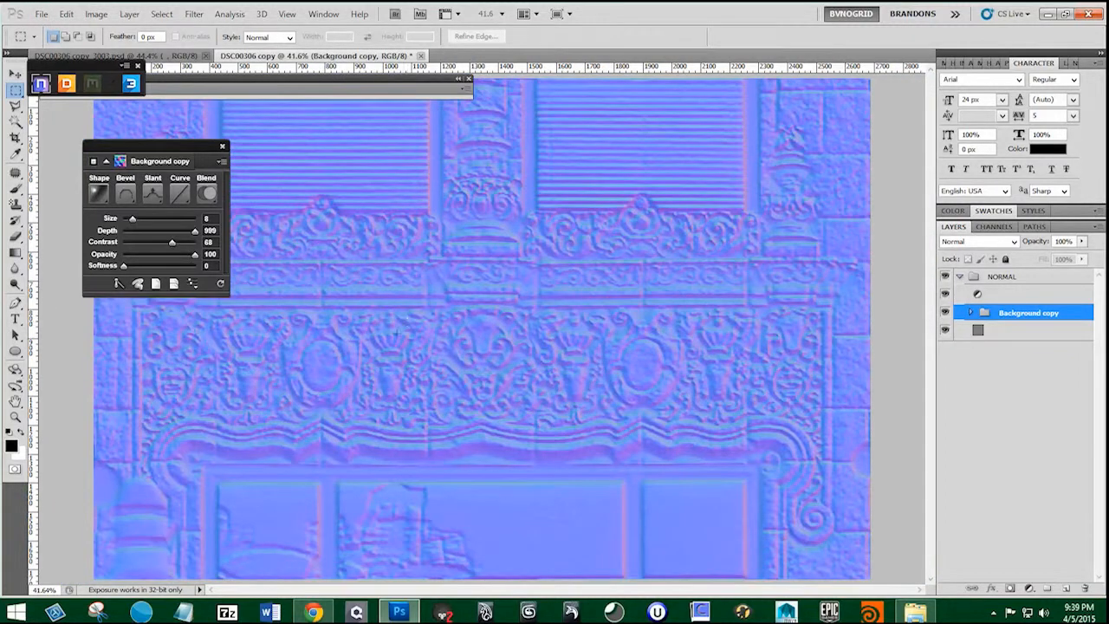
# - Try the Chiseled shape on the Background copy normal map and change it to Chiseled Shallow
pyautogui.moveTo(186, 145); pyautogui.dragTo(193, 134)
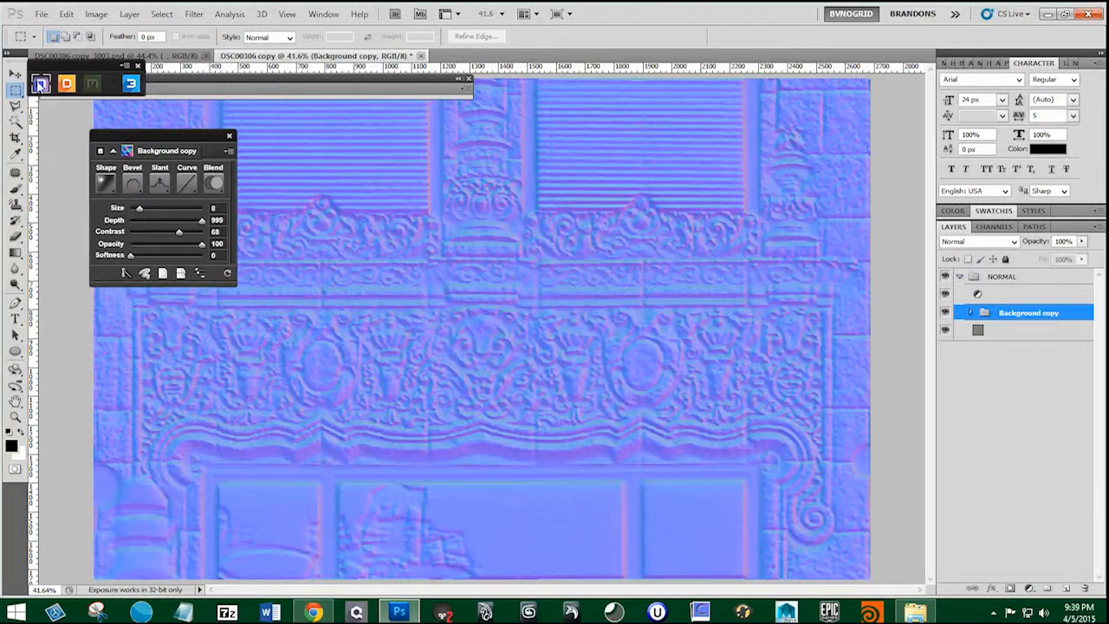
pyautogui.click(112, 184)
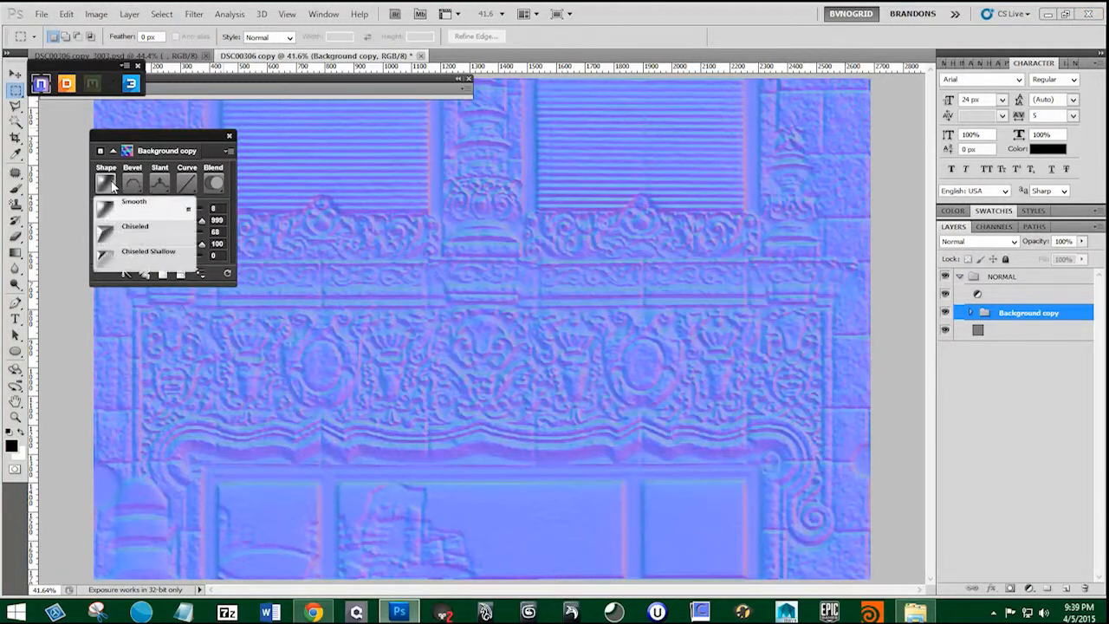
pyautogui.click(131, 228)
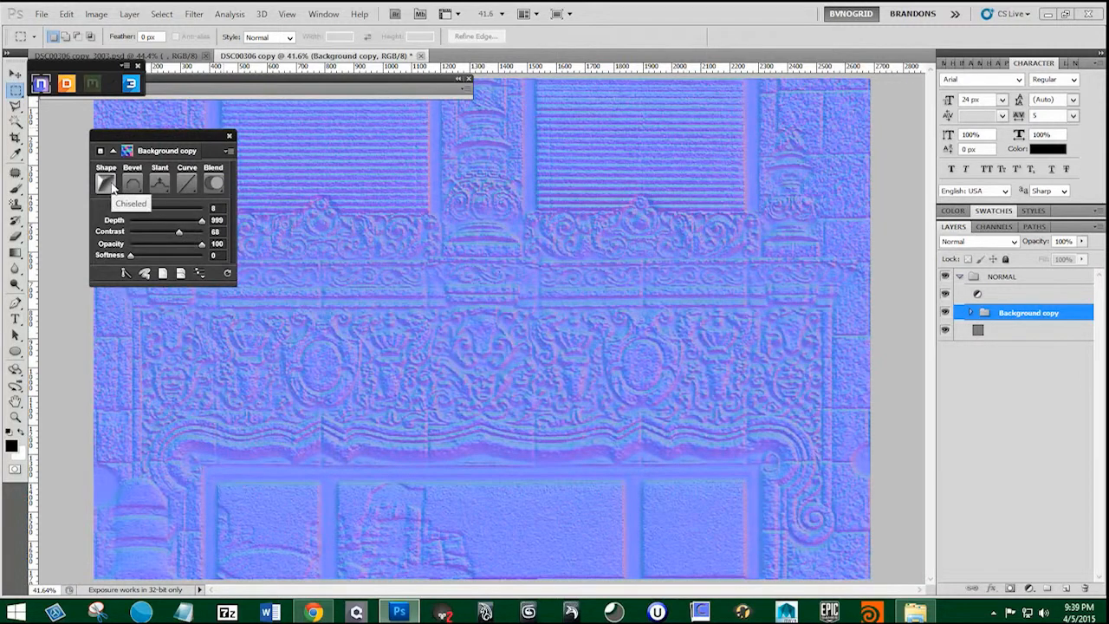
pyautogui.click(113, 185)
pyautogui.click(130, 252)
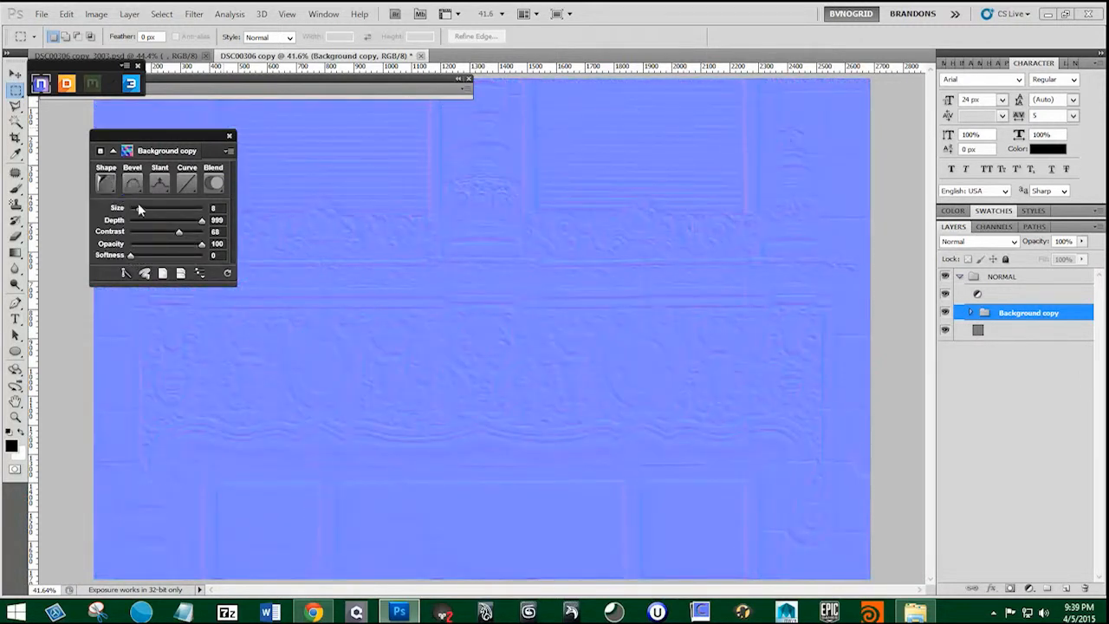
# - Set the Background copy normal map's Size to 64 and Contrast to 93, and apply the Emboss bevel
pyautogui.moveTo(139, 212); pyautogui.dragTo(201, 215)
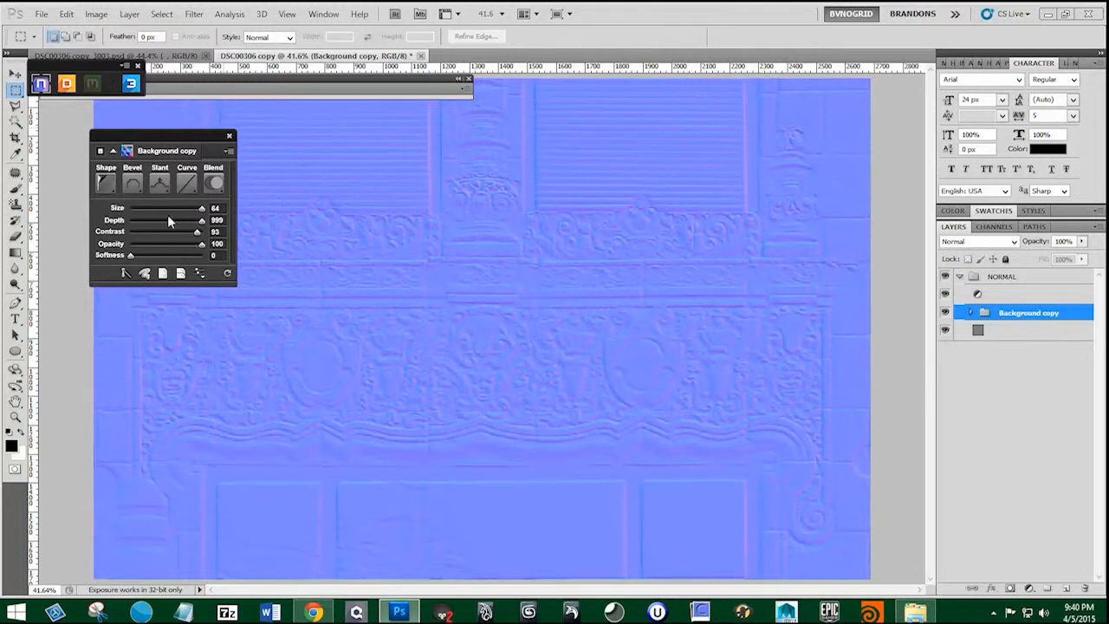
pyautogui.click(133, 183)
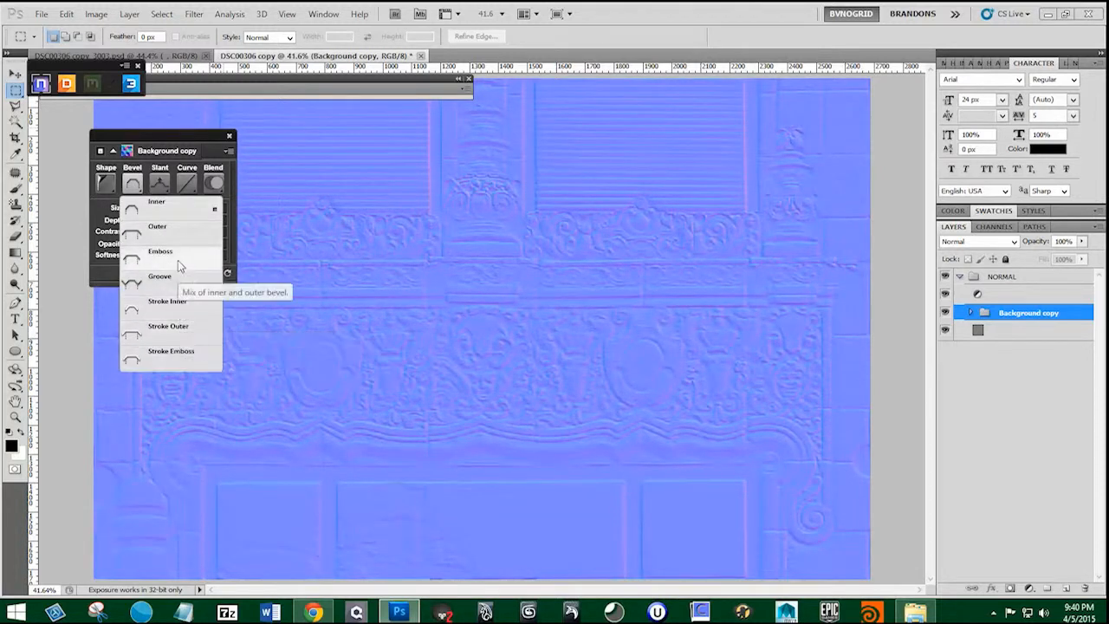
pyautogui.click(178, 260)
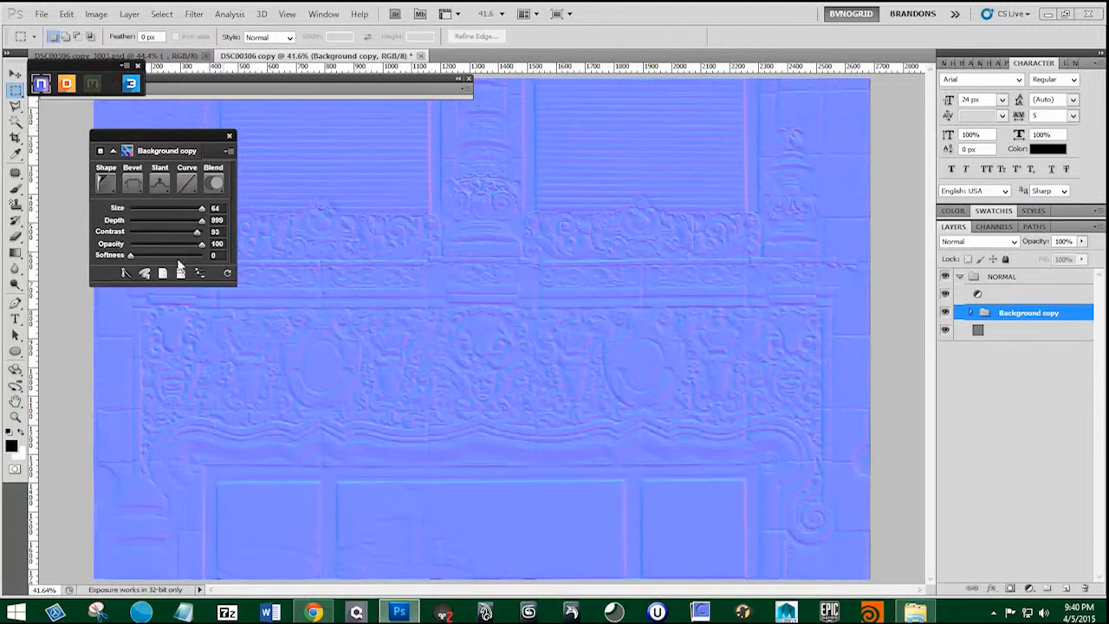
# - Try other bevel types such as Inner on the Background copy normal map, and return it to Emboss
pyautogui.click(132, 182)
pyautogui.click(141, 190)
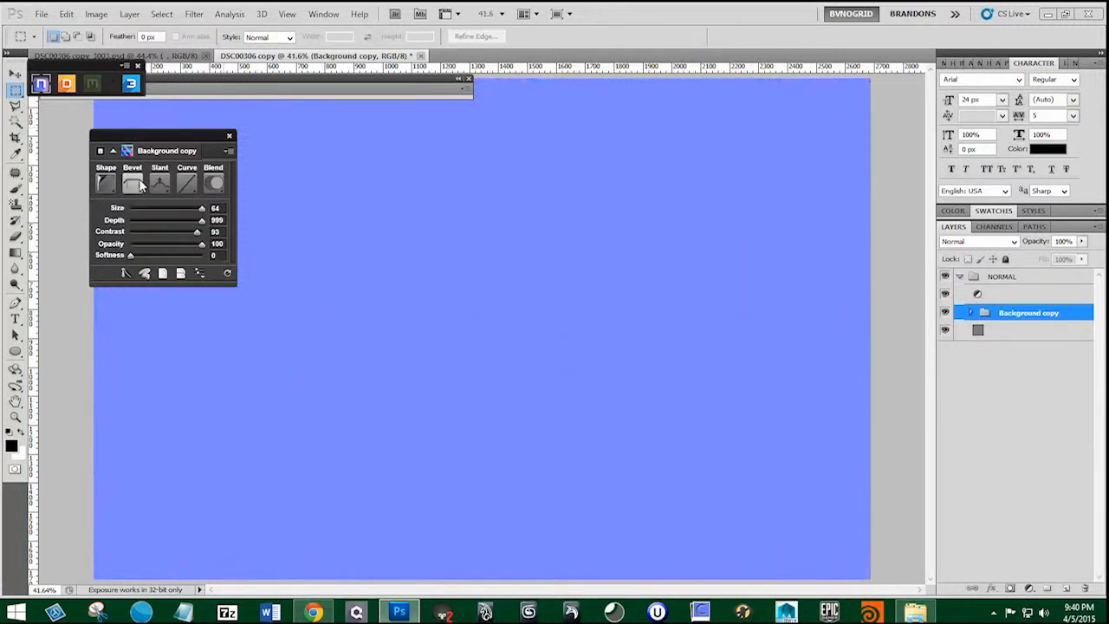
pyautogui.click(138, 185)
pyautogui.click(158, 205)
pyautogui.click(137, 185)
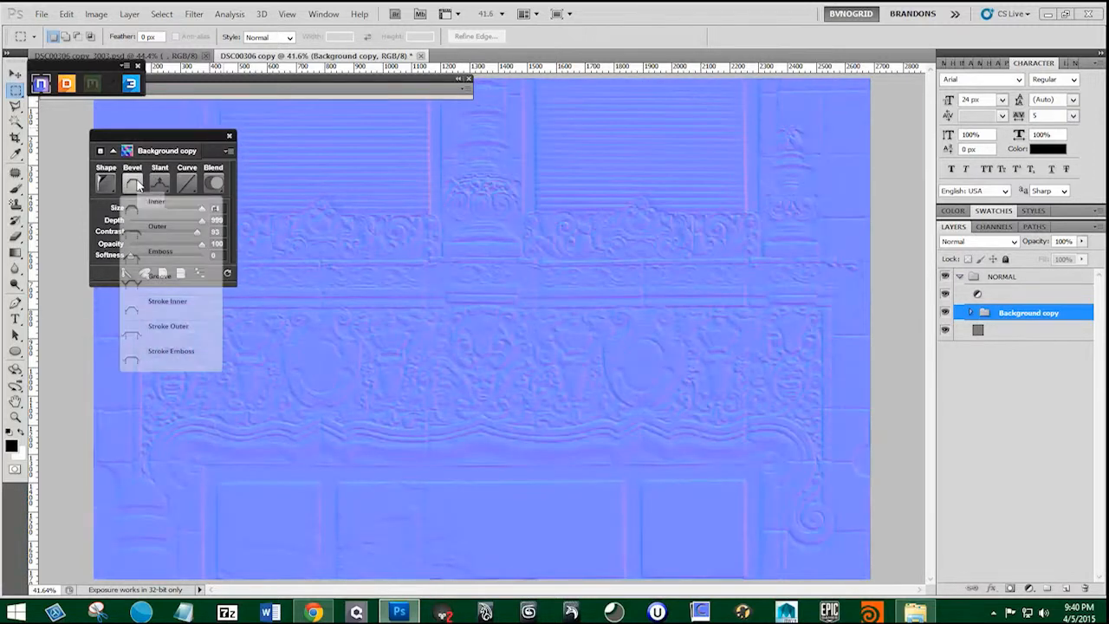
pyautogui.click(165, 258)
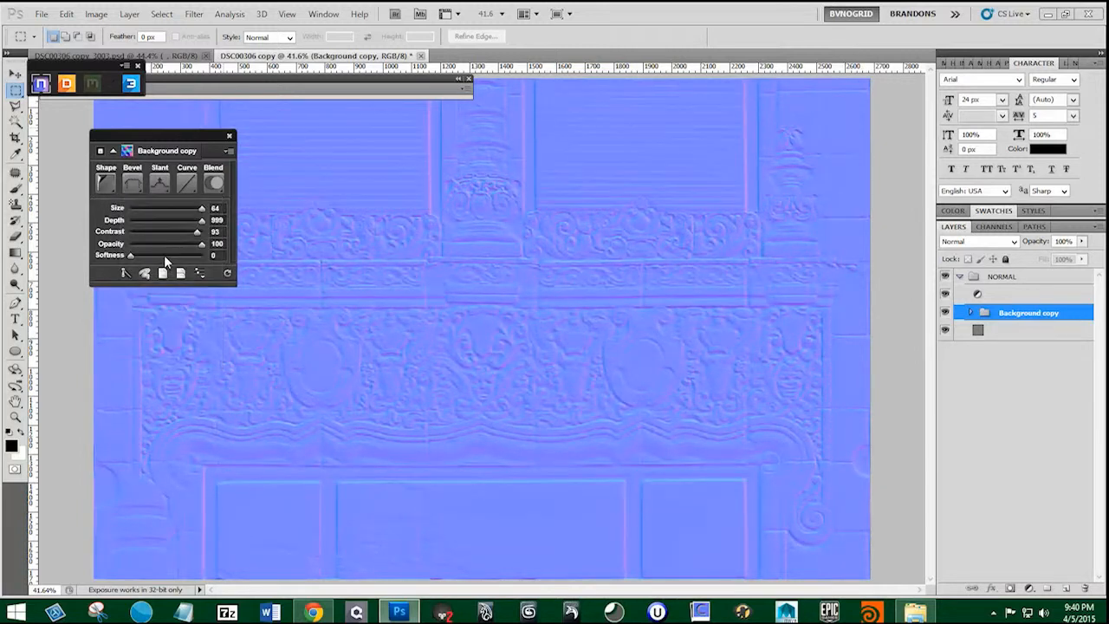
# - Try the Down slant on the normal map and set it back to Up
pyautogui.click(159, 185)
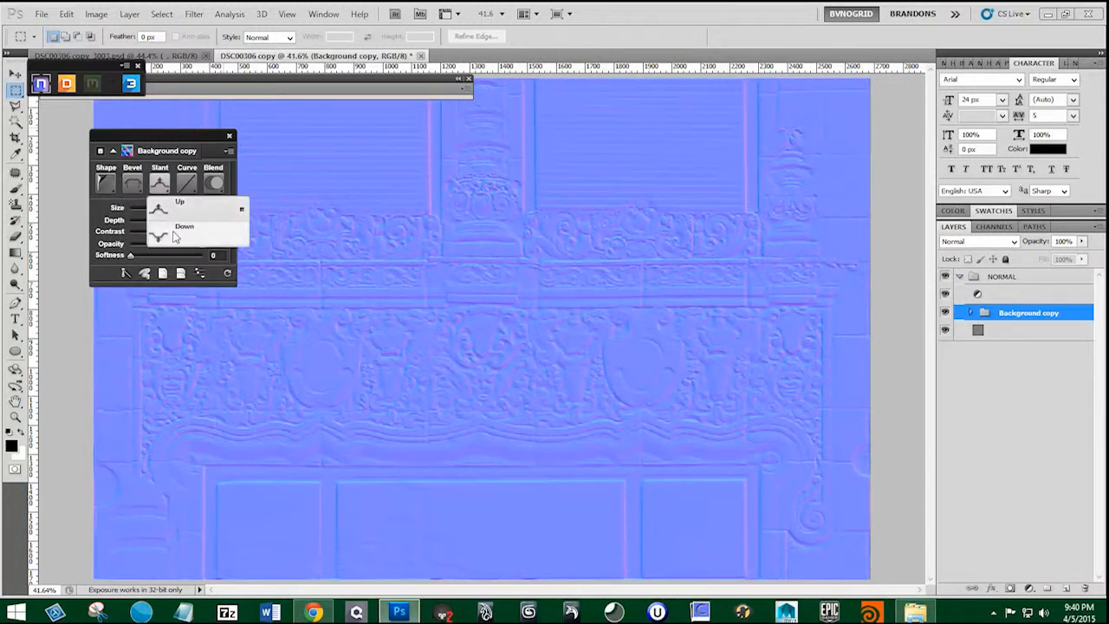
pyautogui.click(172, 228)
pyautogui.click(165, 186)
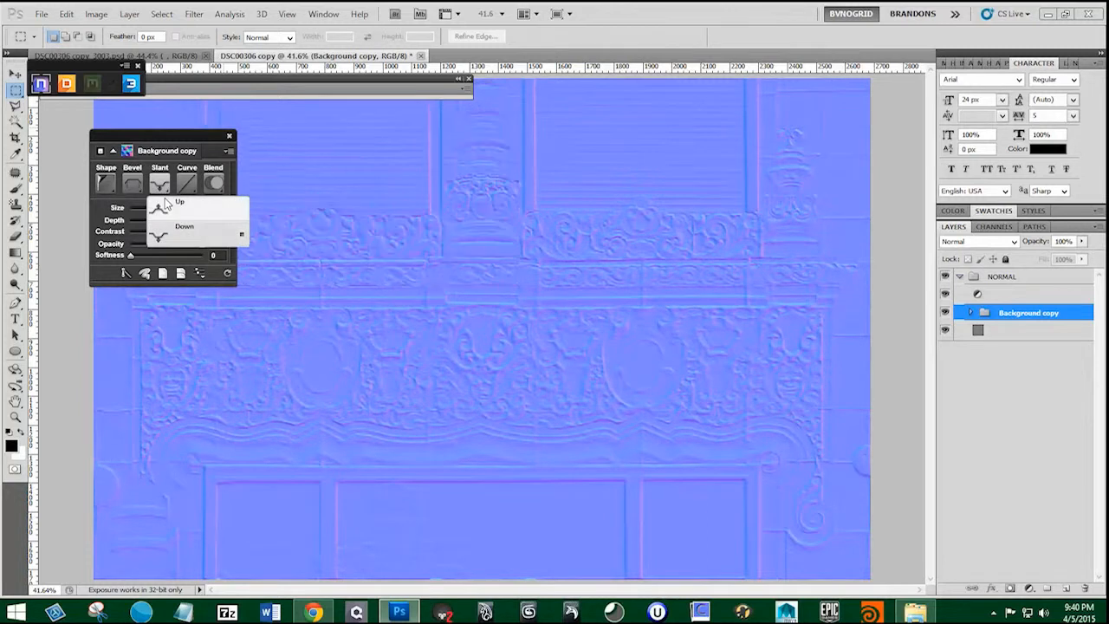
pyautogui.click(165, 199)
# - Try the Stroke Outer, Stroke Emboss, Groove and Outer bevels in turn on the normal map
pyautogui.click(131, 183)
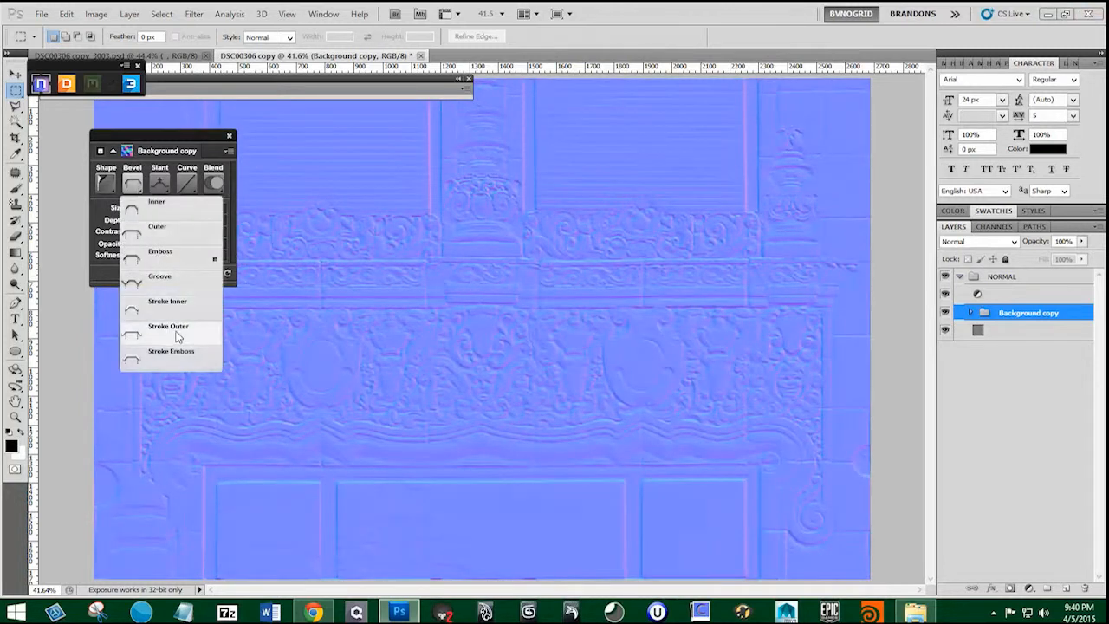
pyautogui.click(178, 336)
pyautogui.click(132, 183)
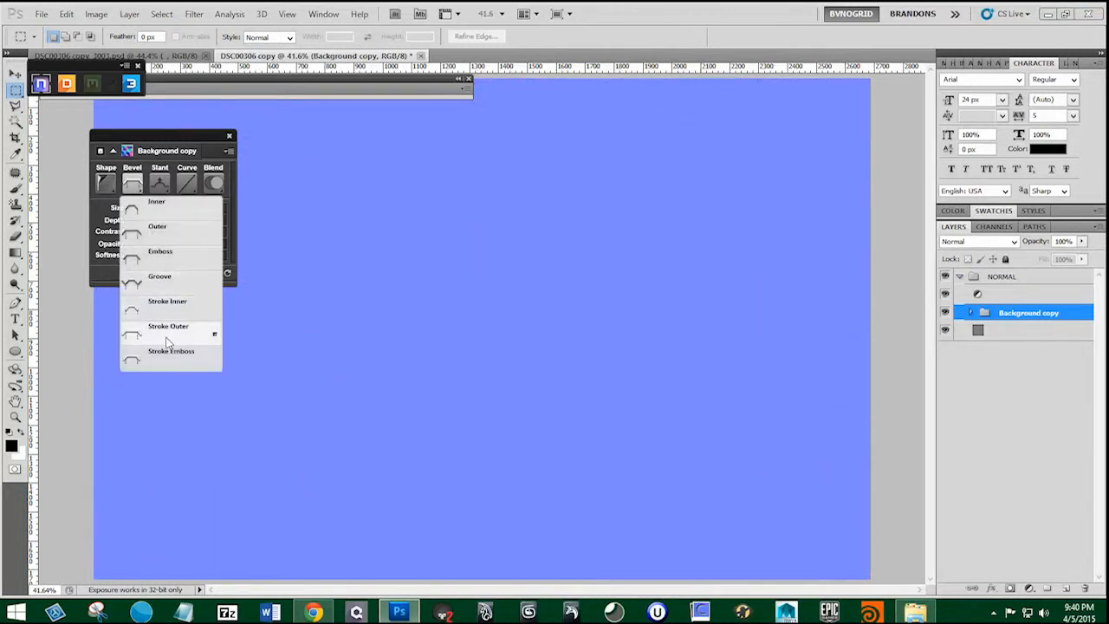
pyautogui.click(171, 350)
pyautogui.click(131, 183)
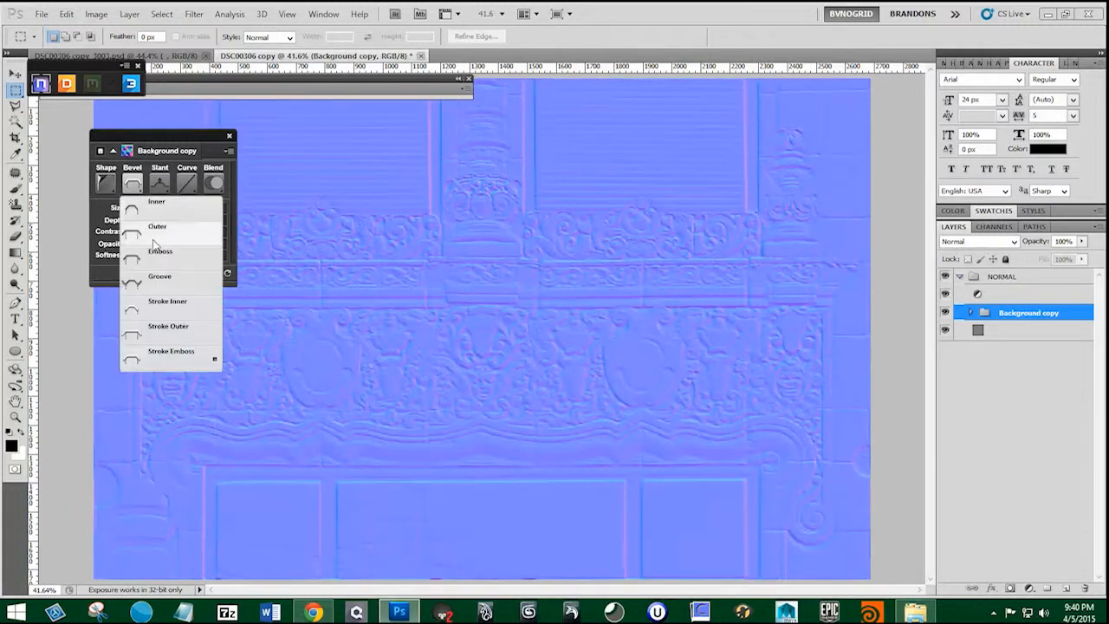
pyautogui.click(165, 285)
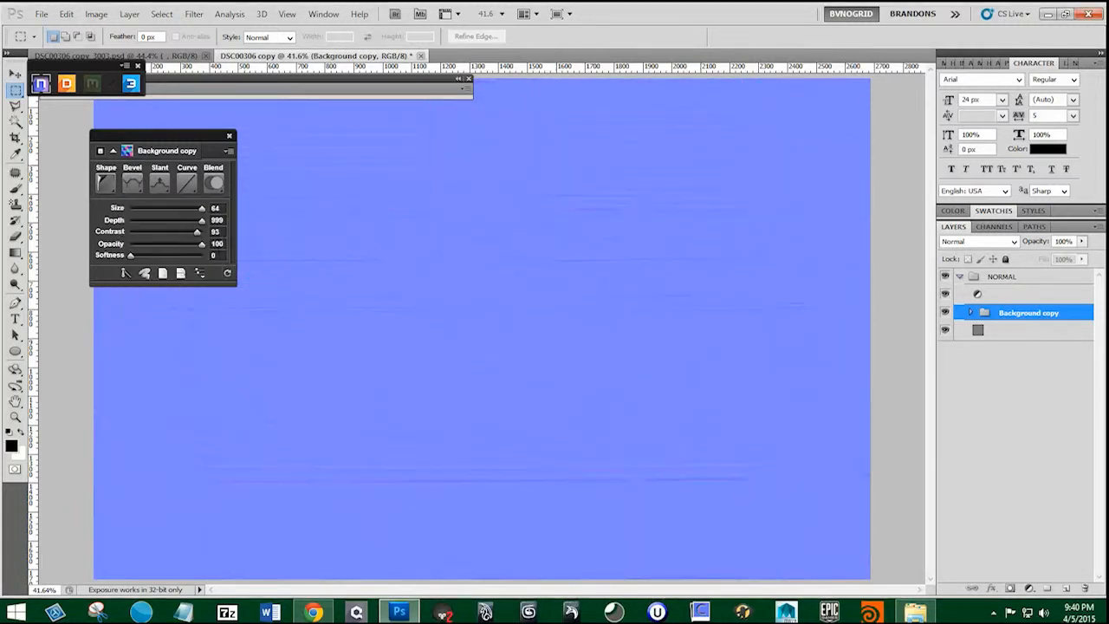
pyautogui.click(128, 187)
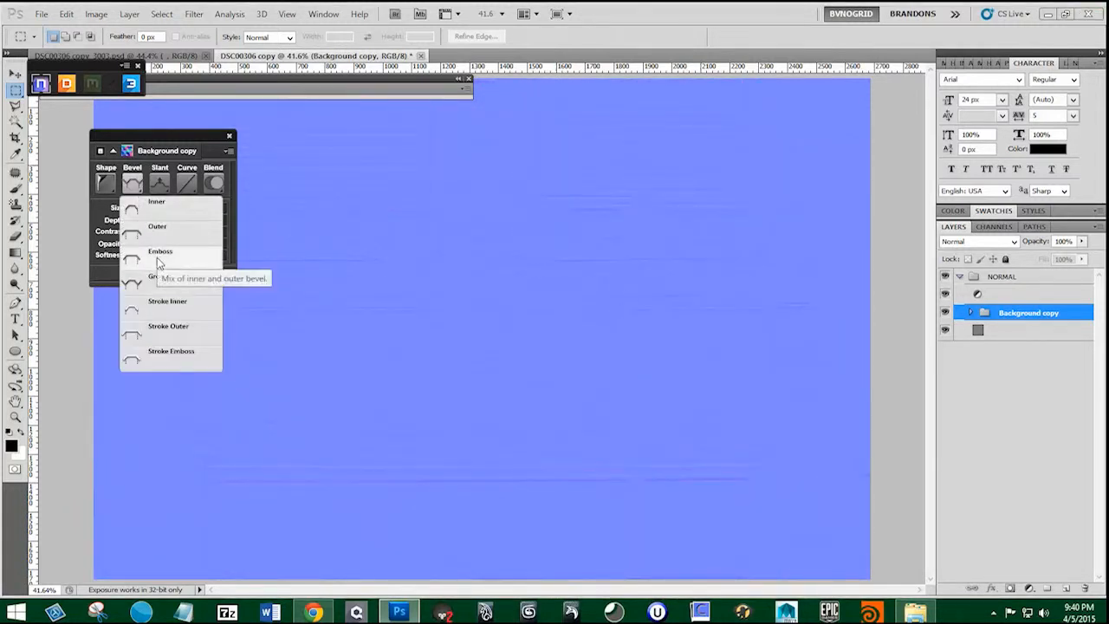
pyautogui.click(157, 229)
# - Set the normal map's bevel to Stroke Emboss and keep its Size at the maximum of 64
pyautogui.click(131, 182)
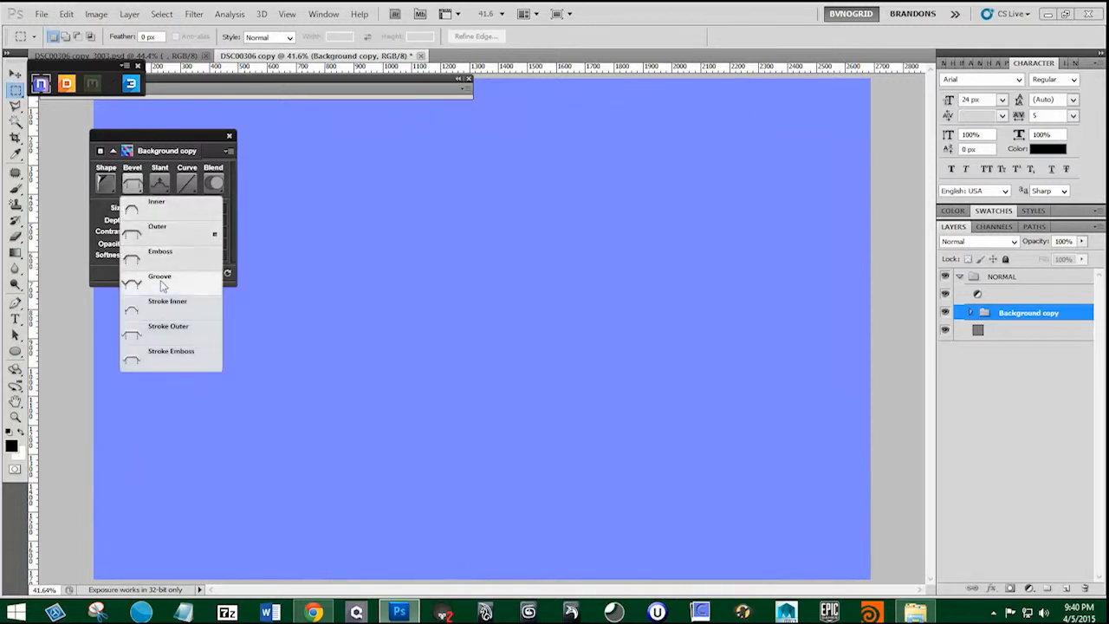
pyautogui.click(169, 359)
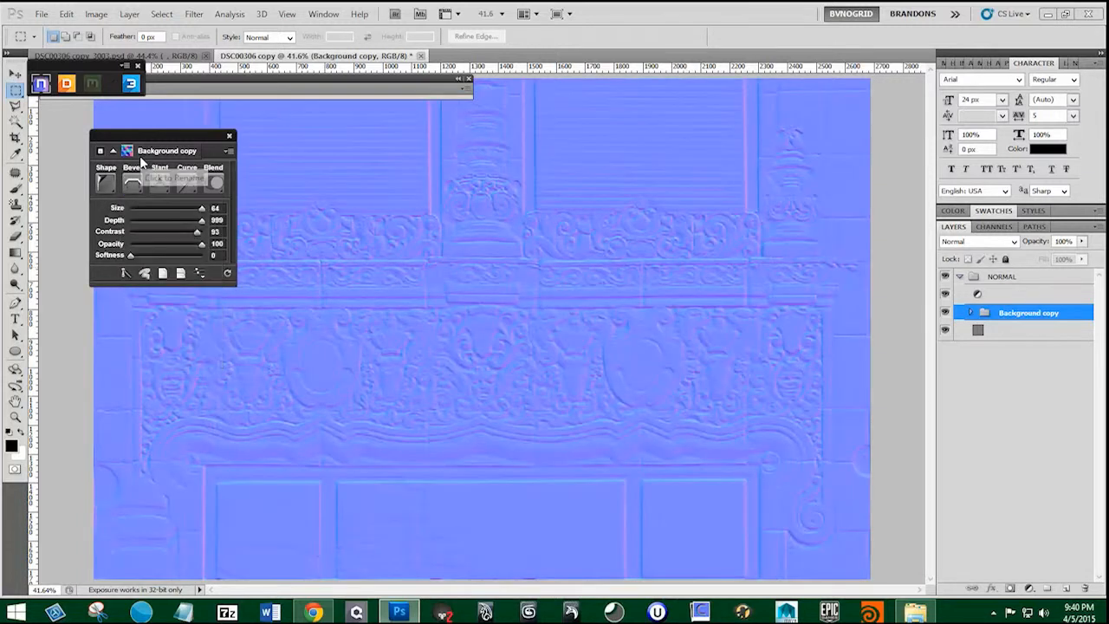
pyautogui.click(139, 178)
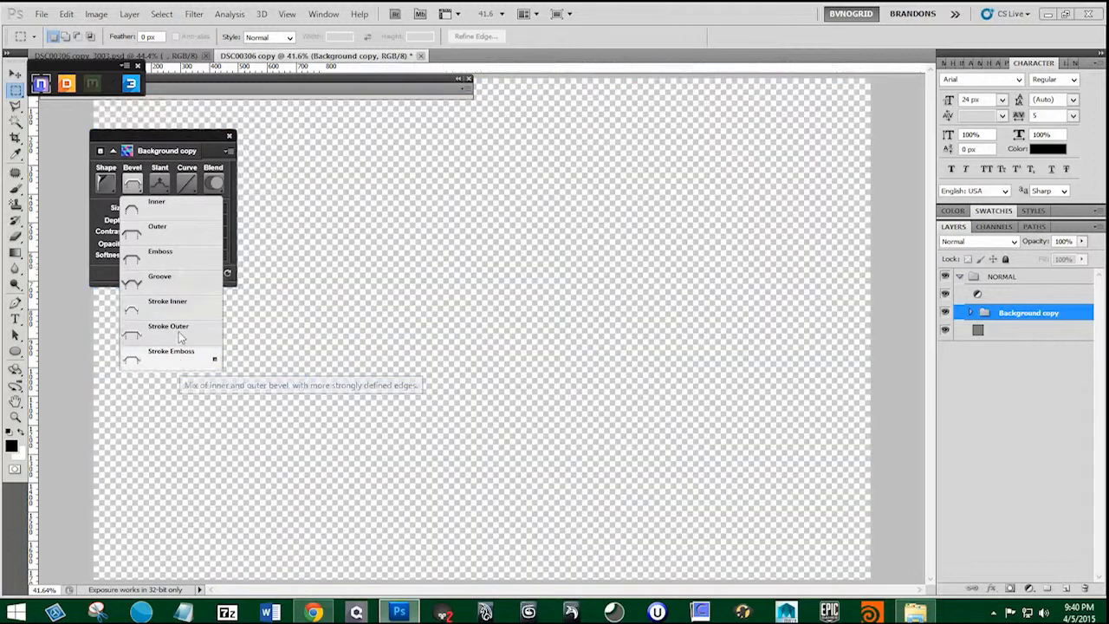
pyautogui.click(180, 336)
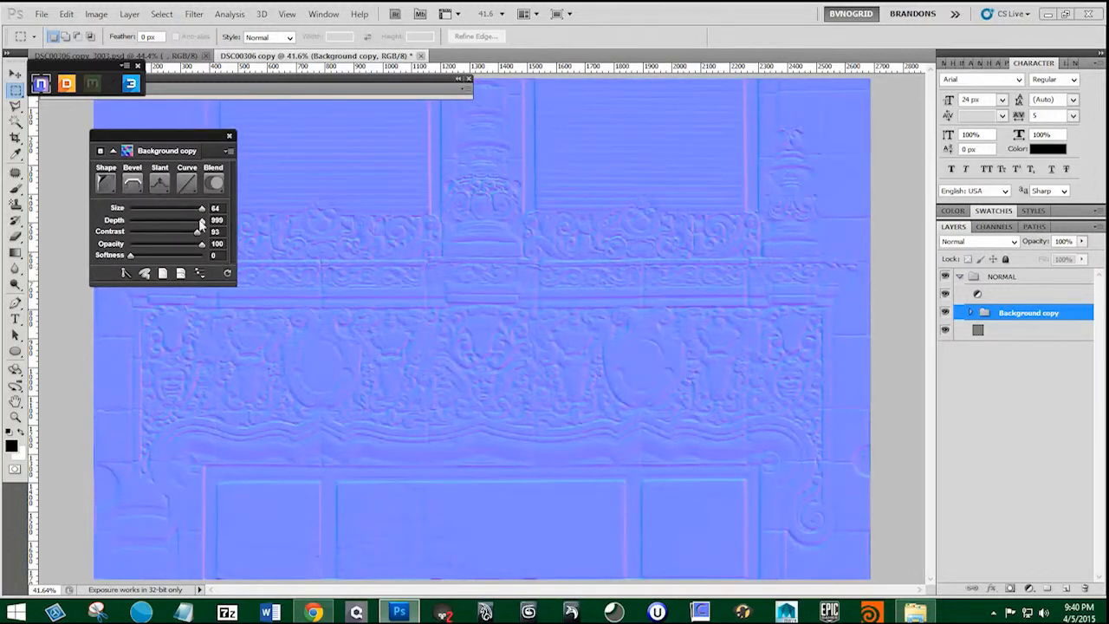
pyautogui.moveTo(202, 209); pyautogui.dragTo(230, 209)
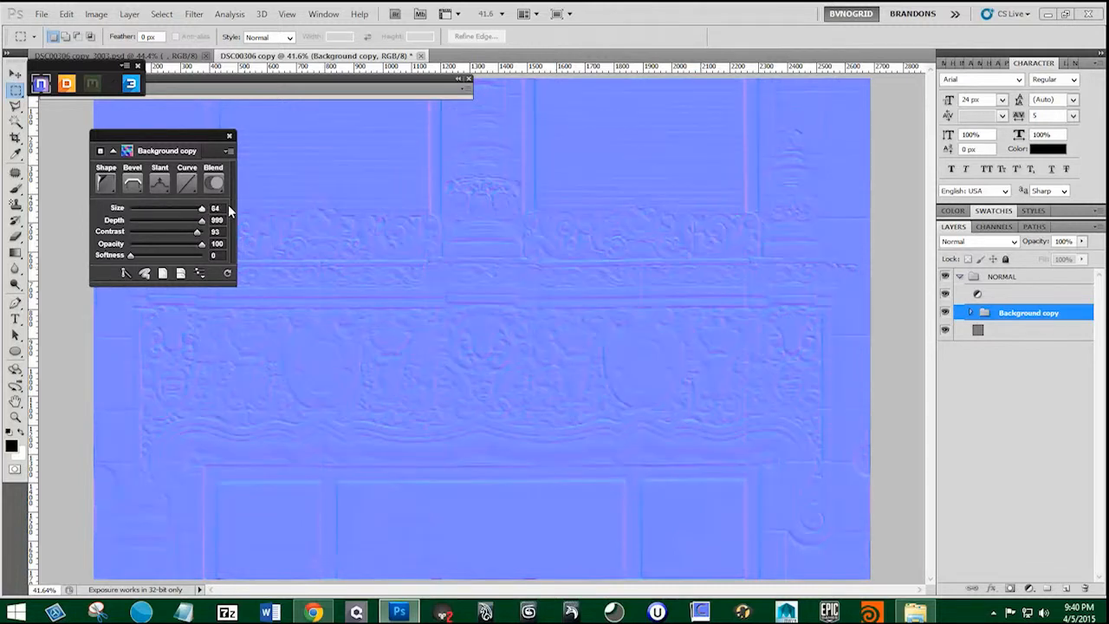
# - Try the Gaussian curve on the normal map, and change the curve to Ring - Double
pyautogui.click(190, 183)
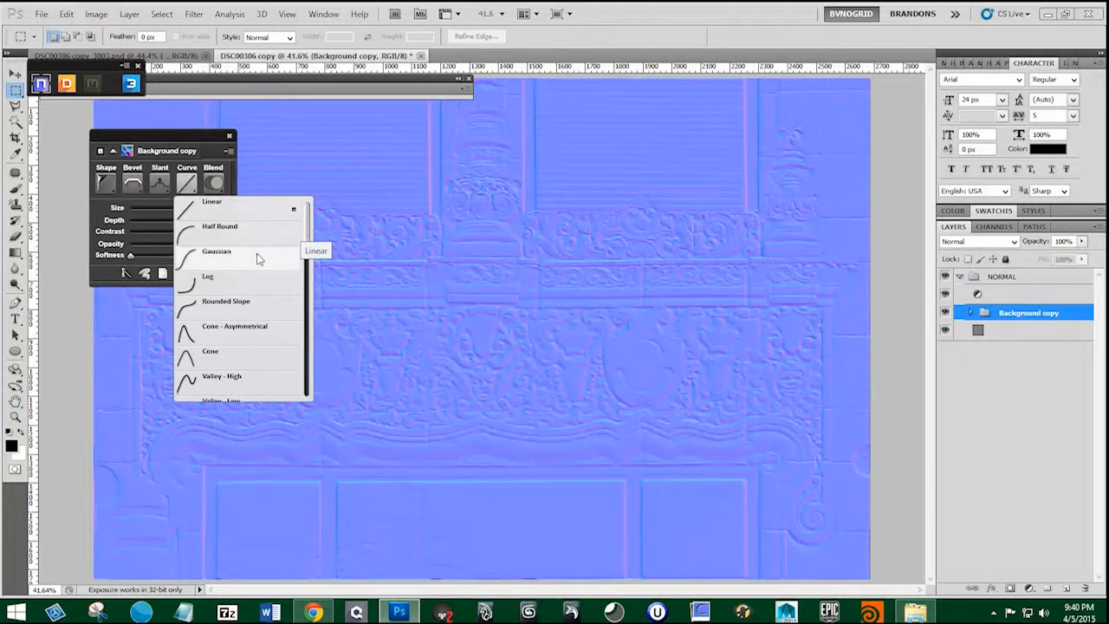
pyautogui.click(301, 251)
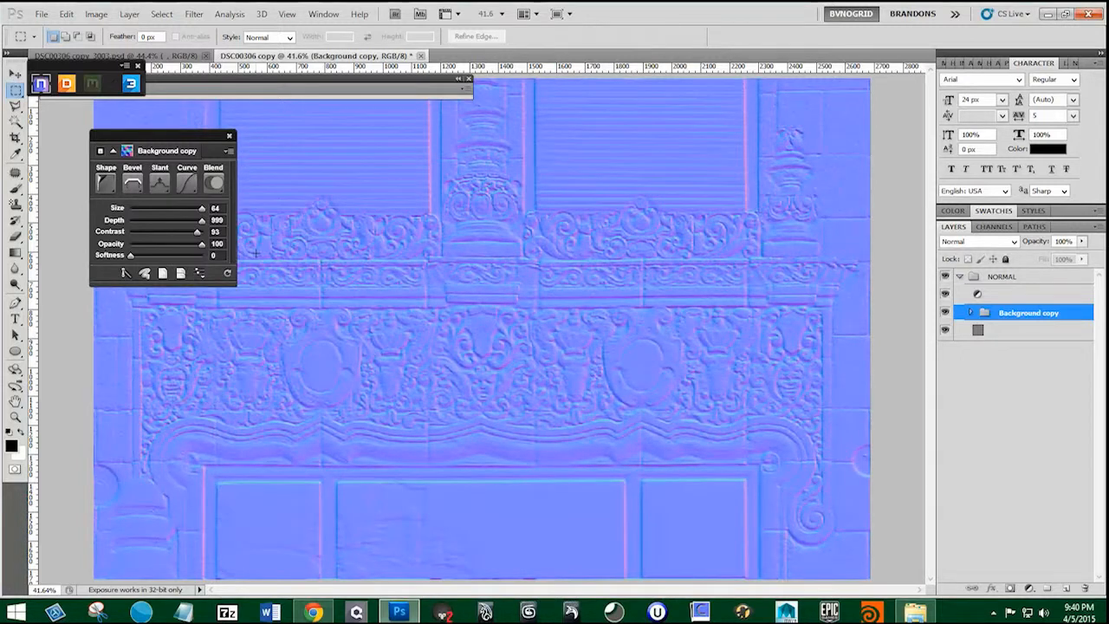
pyautogui.click(191, 189)
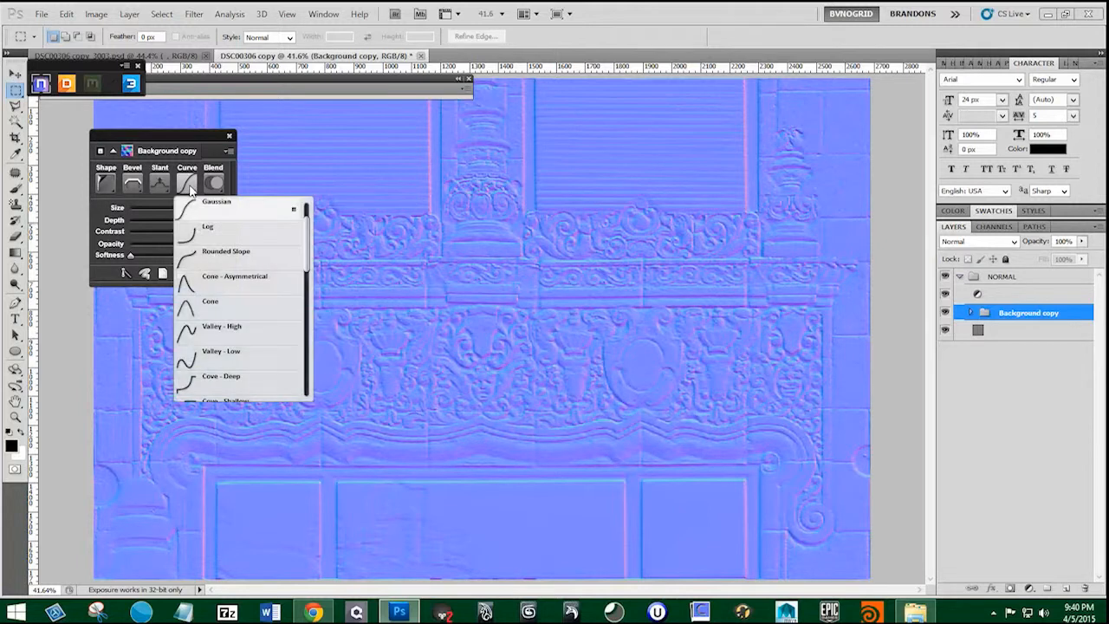
pyautogui.moveTo(307, 241); pyautogui.dragTo(311, 375)
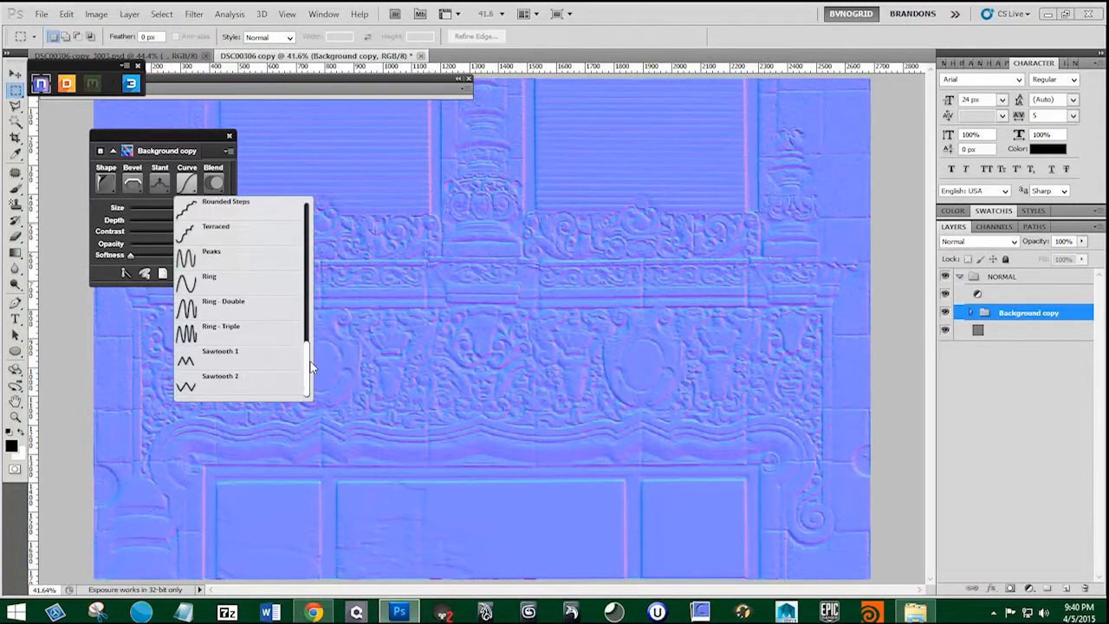
pyautogui.click(258, 313)
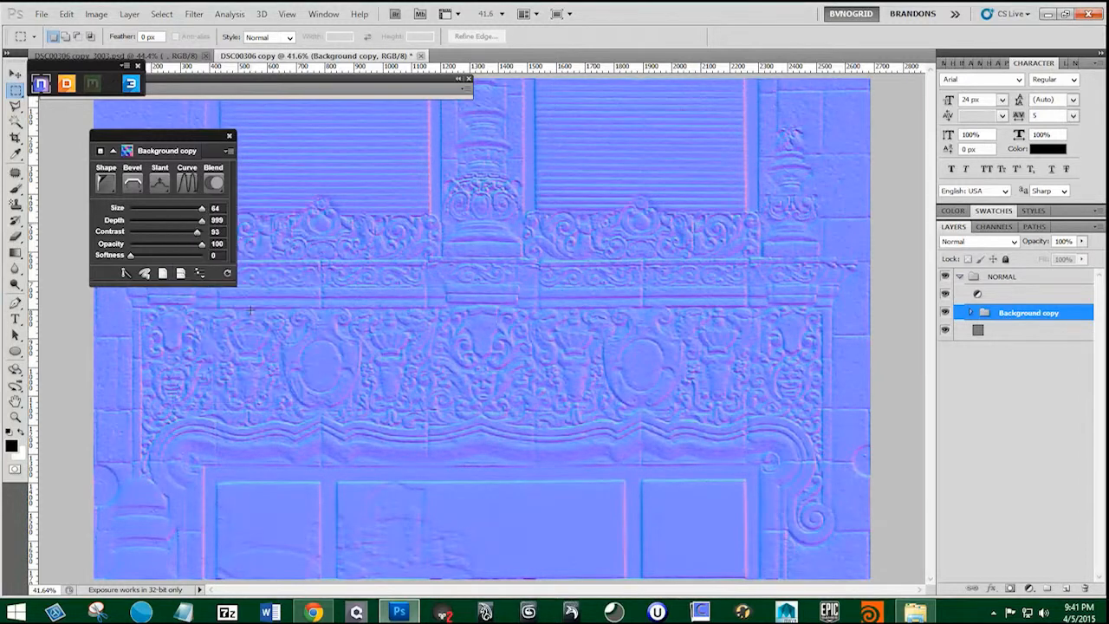
# - Try the Overlay blend on the normal map and restore it to Normal
pyautogui.click(214, 183)
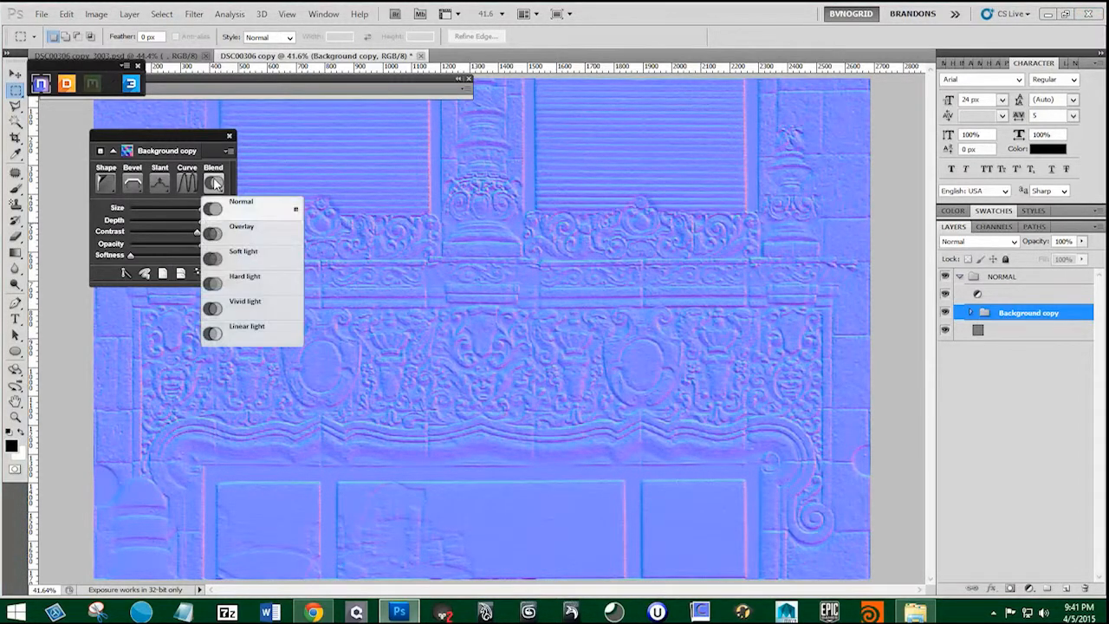
pyautogui.click(253, 230)
pyautogui.click(221, 184)
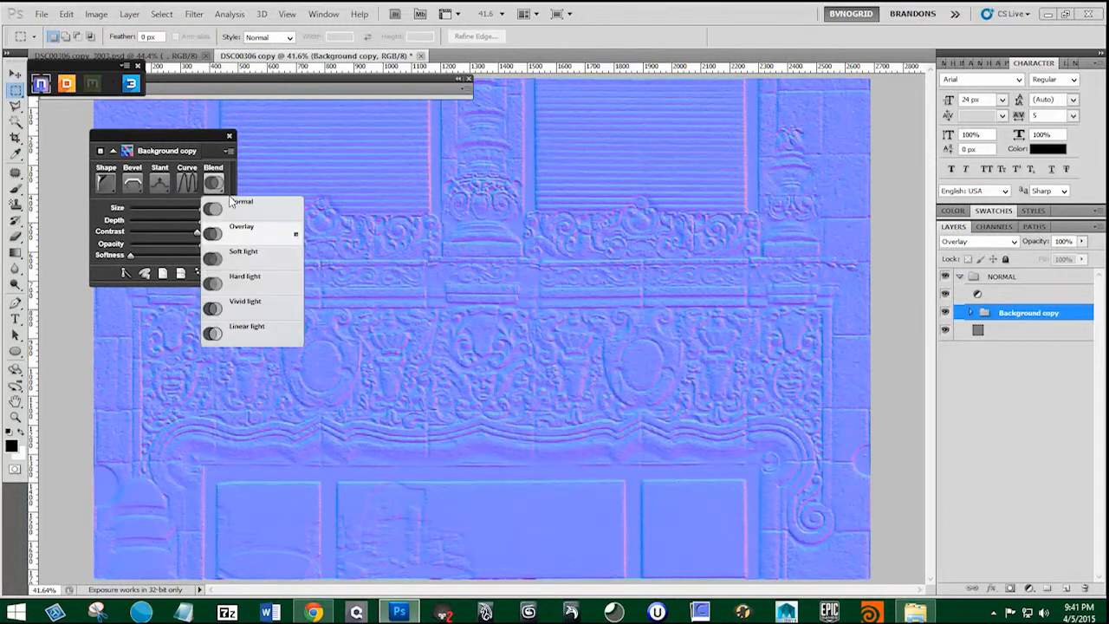
pyautogui.click(232, 206)
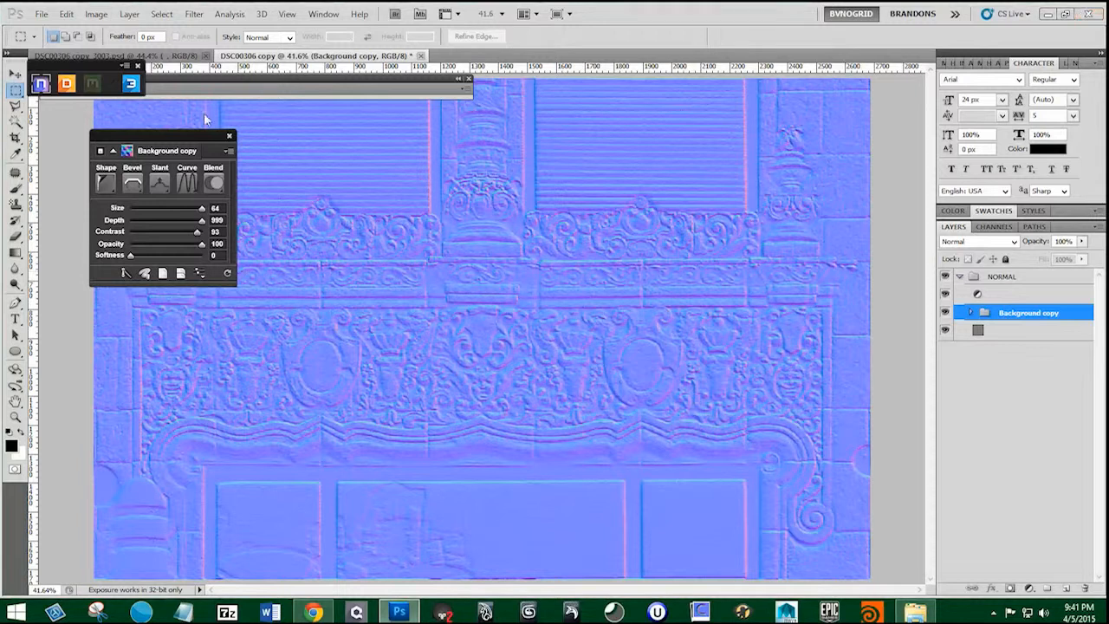
# - Check the normal map against DSC00306 copy_3003.psd and set its Depth to 799, leaving Size at 64
pyautogui.click(180, 56)
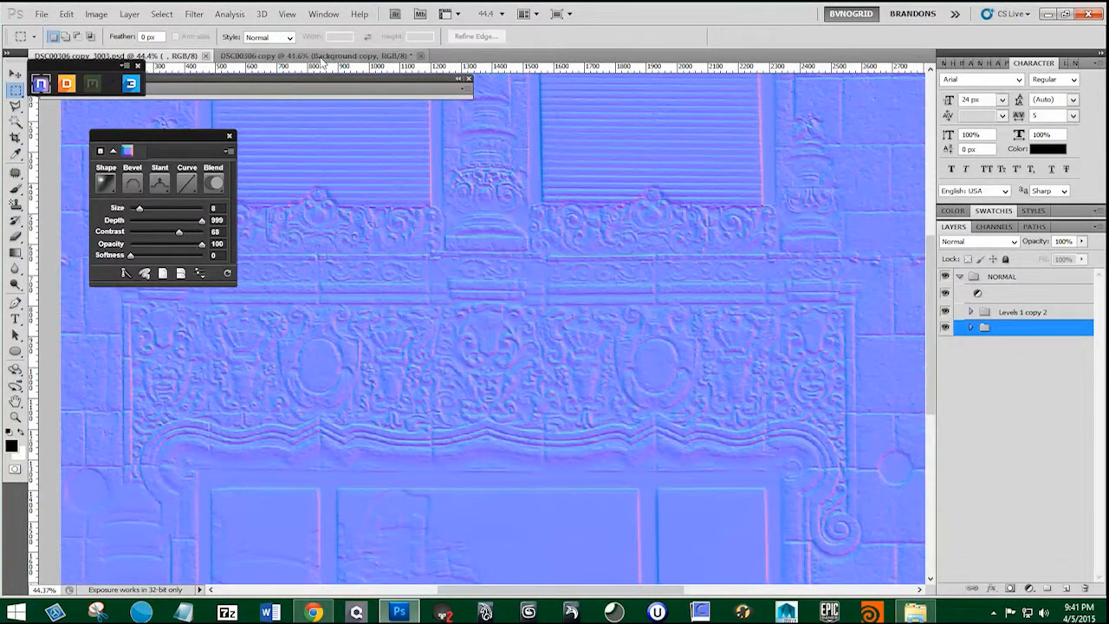
pyautogui.click(323, 56)
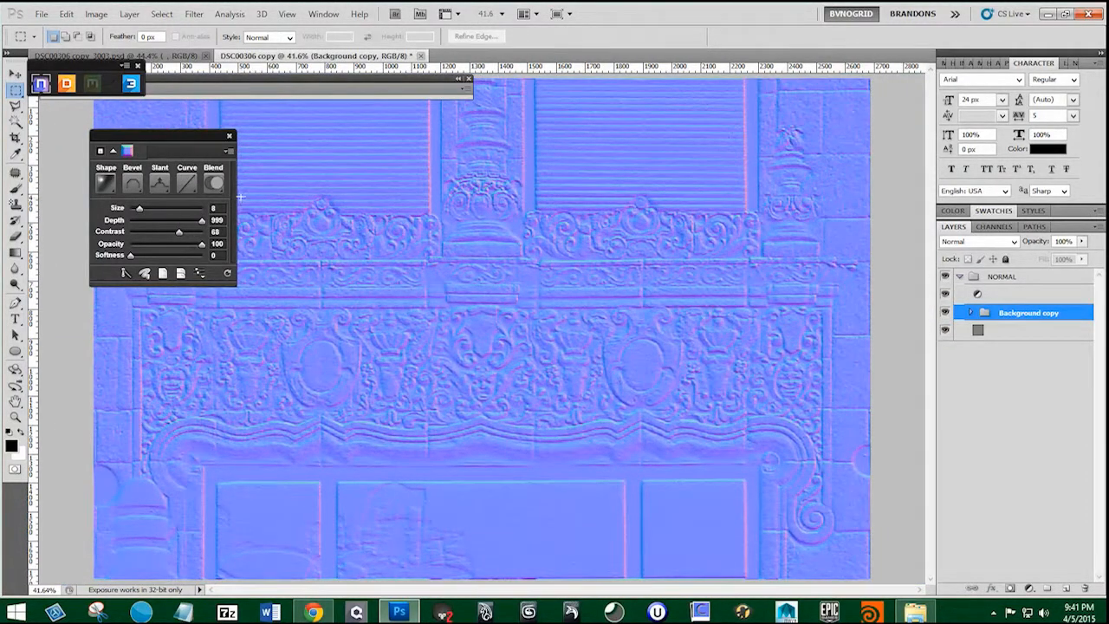
pyautogui.click(192, 57)
pyautogui.click(270, 58)
pyautogui.moveTo(199, 211); pyautogui.dragTo(188, 212)
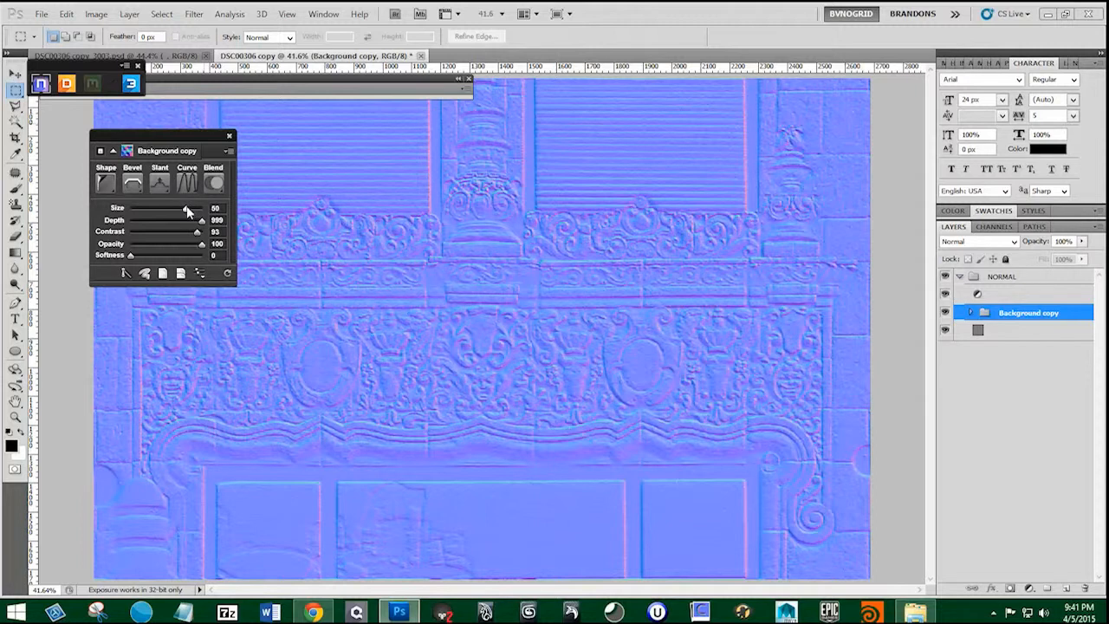
pyautogui.moveTo(186, 210)
pyautogui.mouseDown()
pyautogui.moveTo(229, 212)
pyautogui.moveTo(197, 224)
pyautogui.moveTo(216, 227)
pyautogui.moveTo(187, 225)
pyautogui.mouseUp()
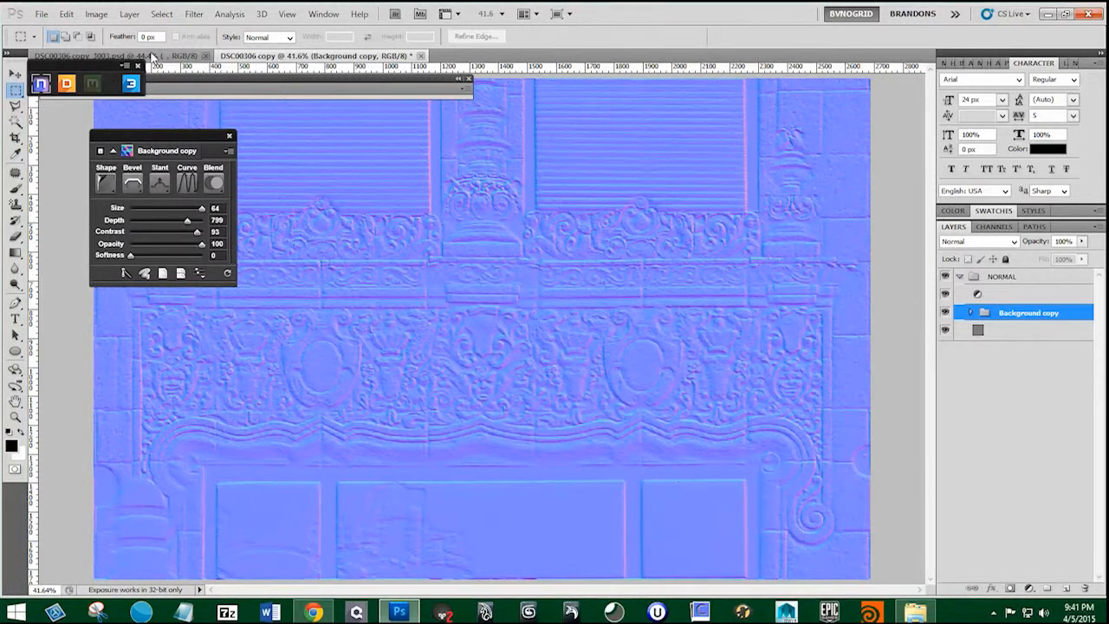
# - Compare the adjusted normal map's ornament relief with DSC00306 copy_3003.psd at a matching zoom
pyautogui.click(170, 57)
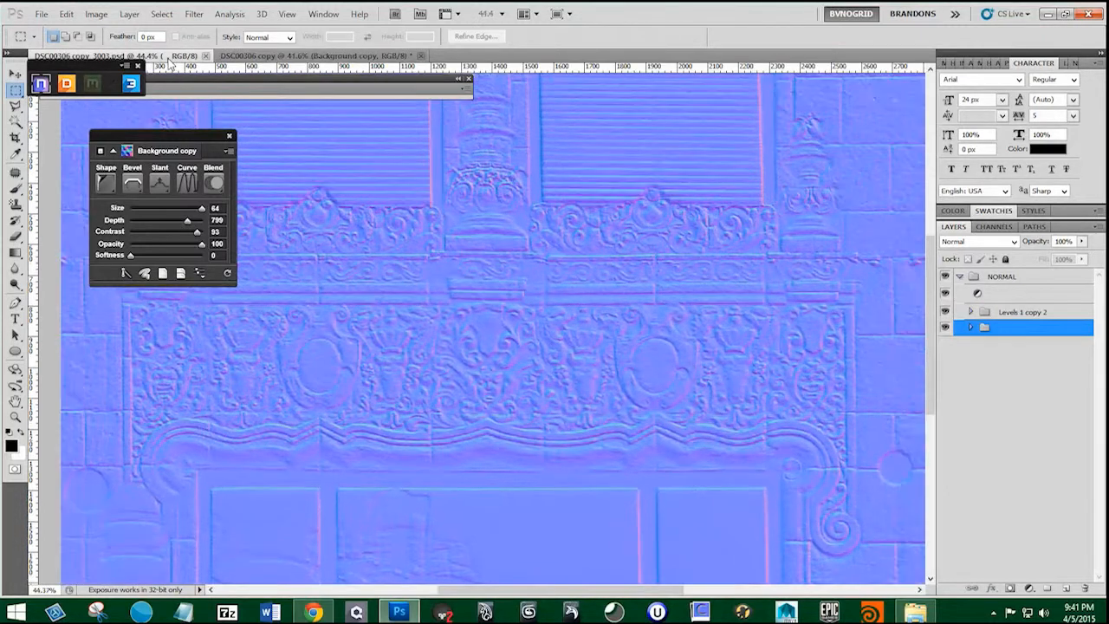
pyautogui.click(264, 57)
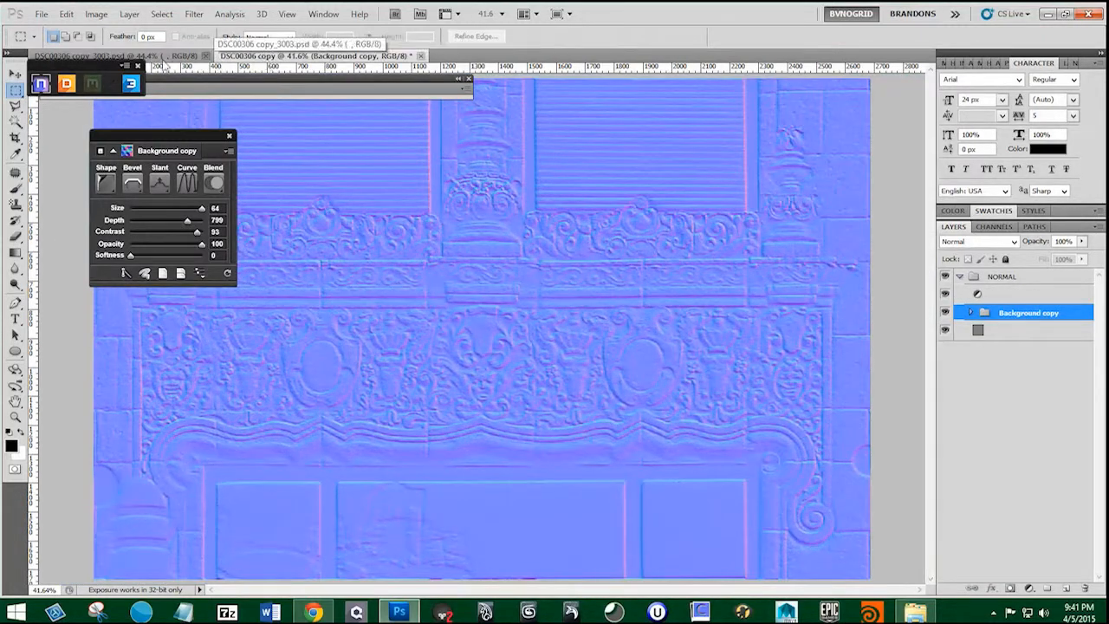
pyautogui.click(169, 58)
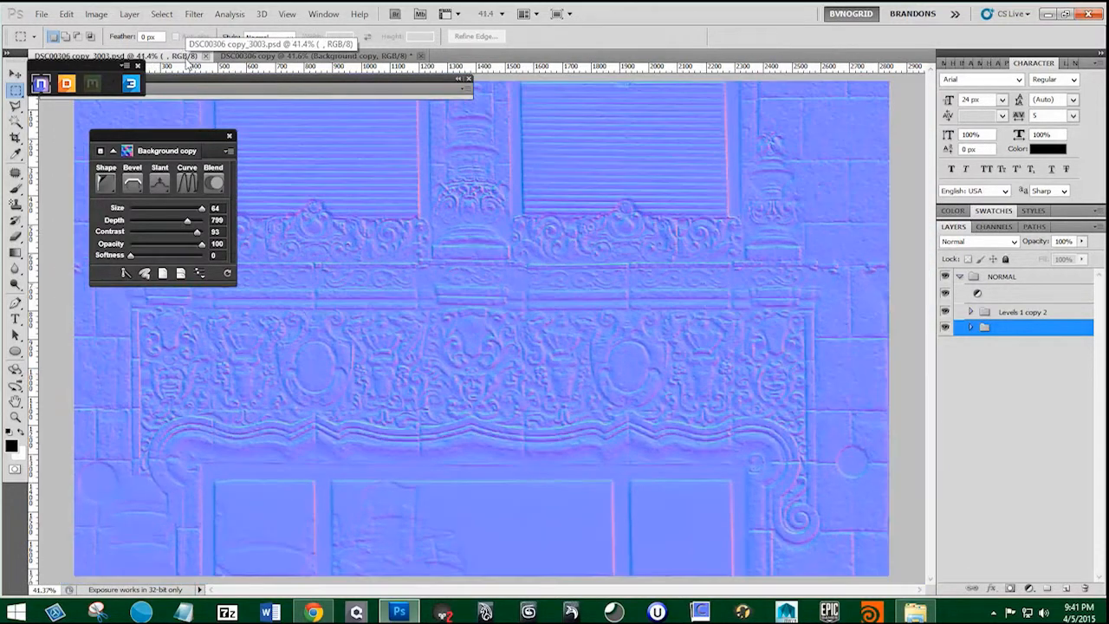
pyautogui.click(336, 57)
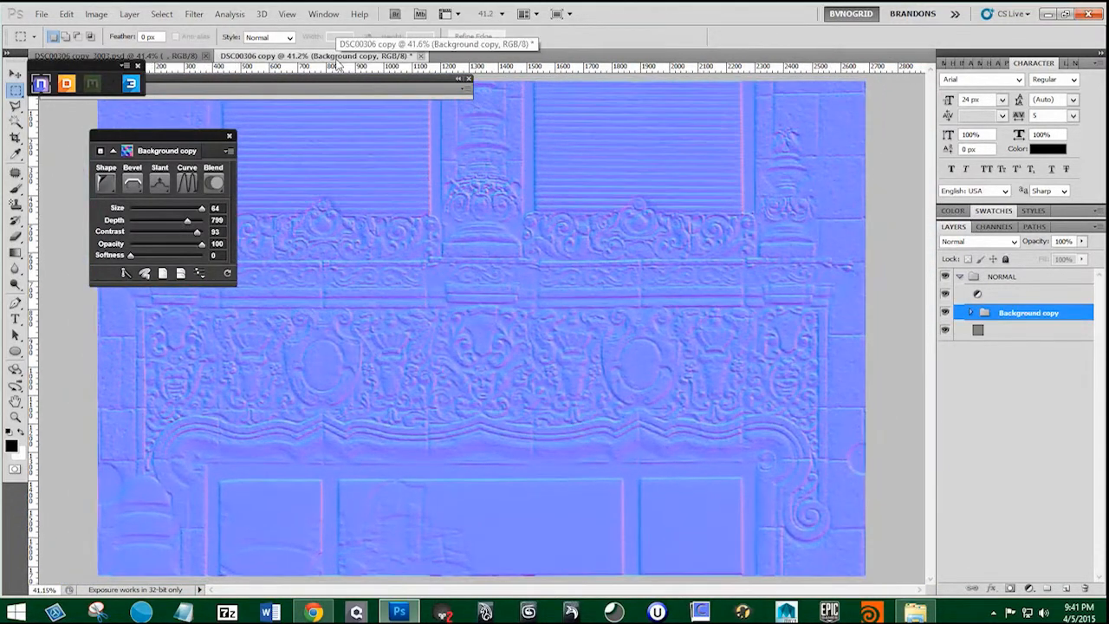
pyautogui.click(184, 59)
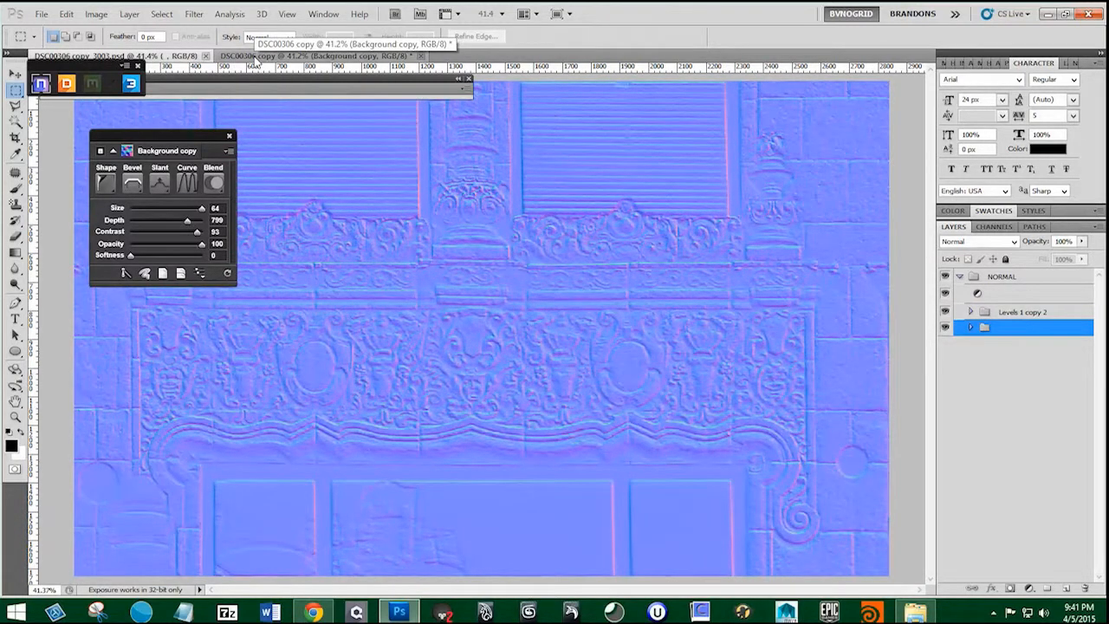
# - Return to the DSC00306 copy document, hide its adjustment layer, and examine the Background copy group and the layers inside it
pyautogui.click(256, 57)
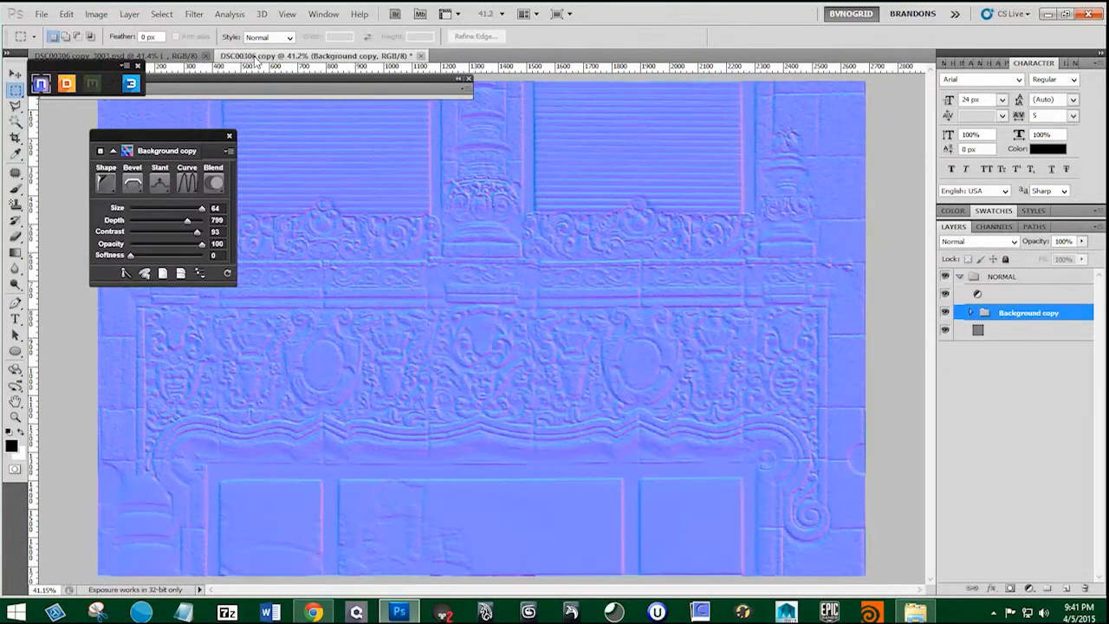
pyautogui.click(945, 294)
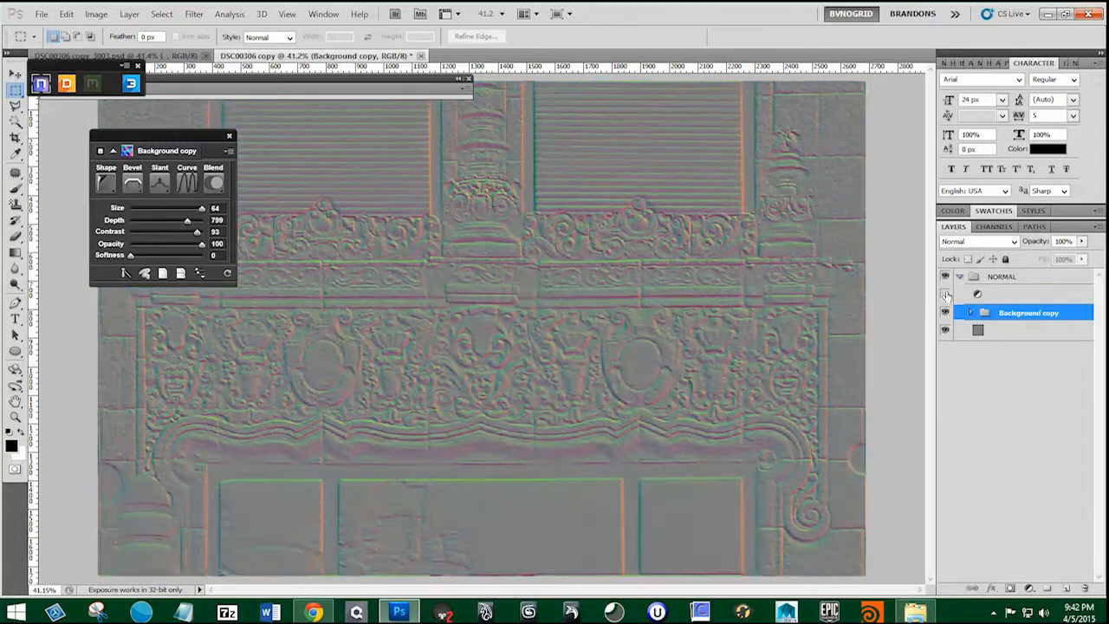
pyautogui.click(945, 312)
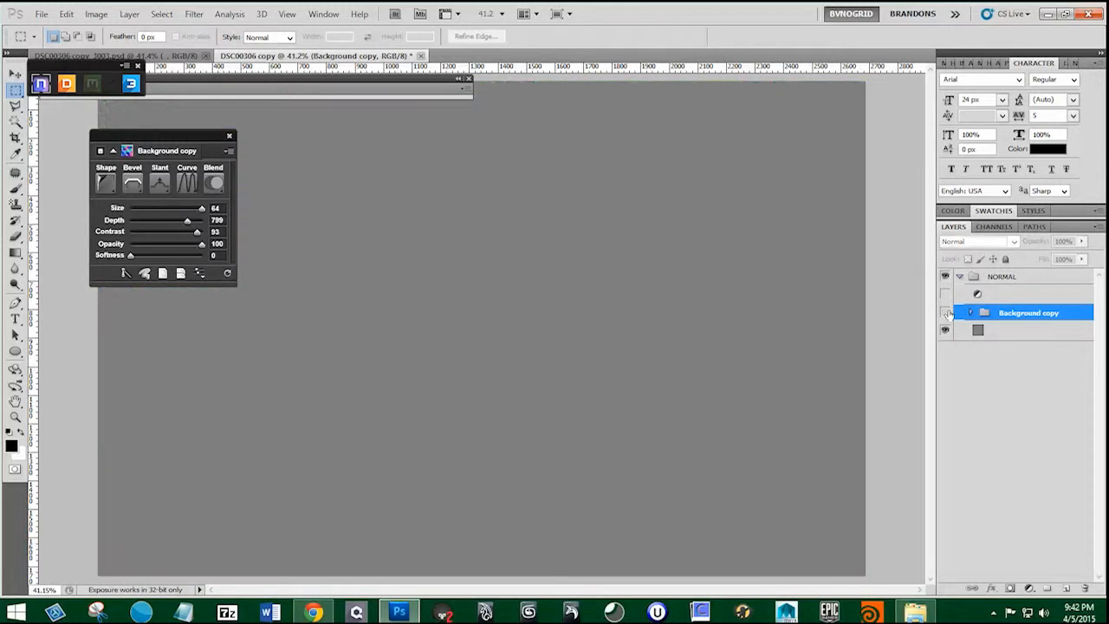
pyautogui.click(945, 312)
pyautogui.click(970, 312)
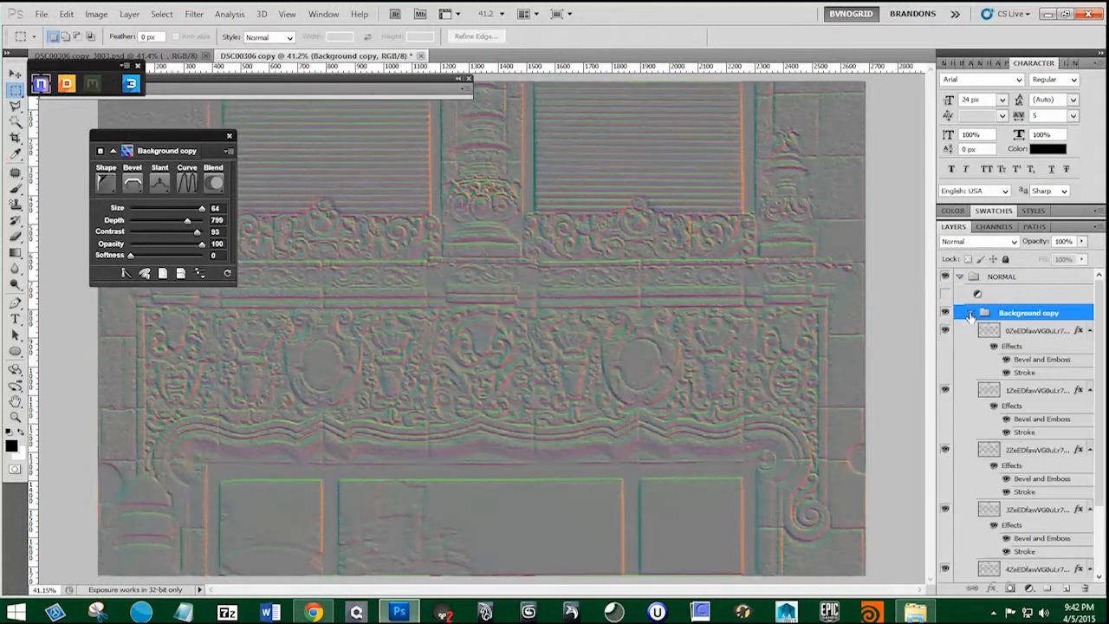
# - Inspect the blue and red channels of the normal map without the adjustment layer, and return to the RGB composite
pyautogui.click(993, 226)
pyautogui.click(989, 298)
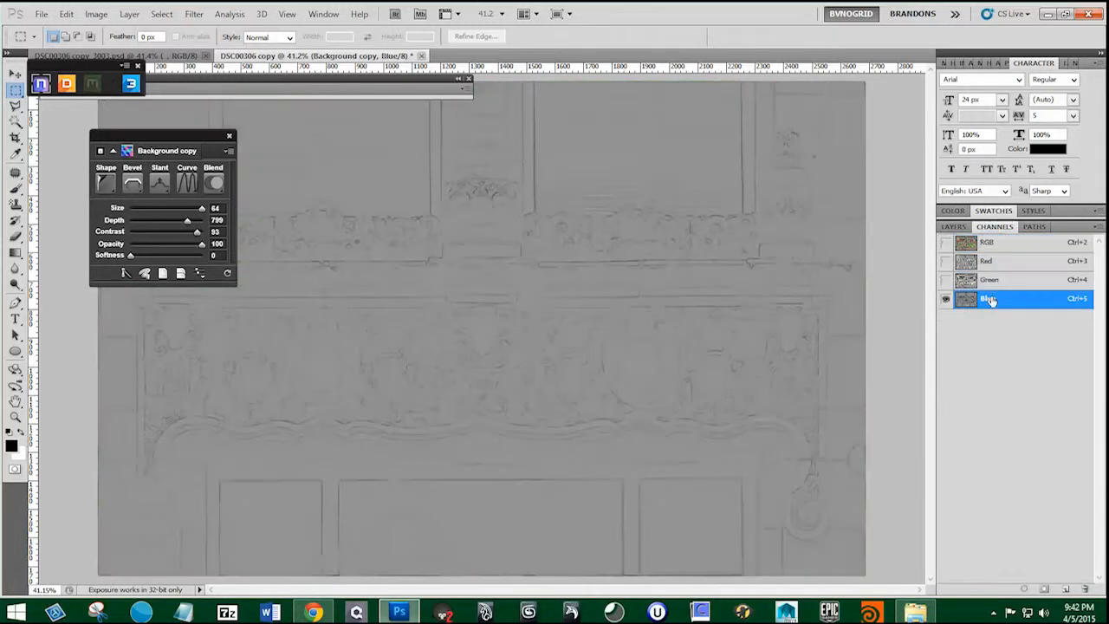
pyautogui.click(987, 261)
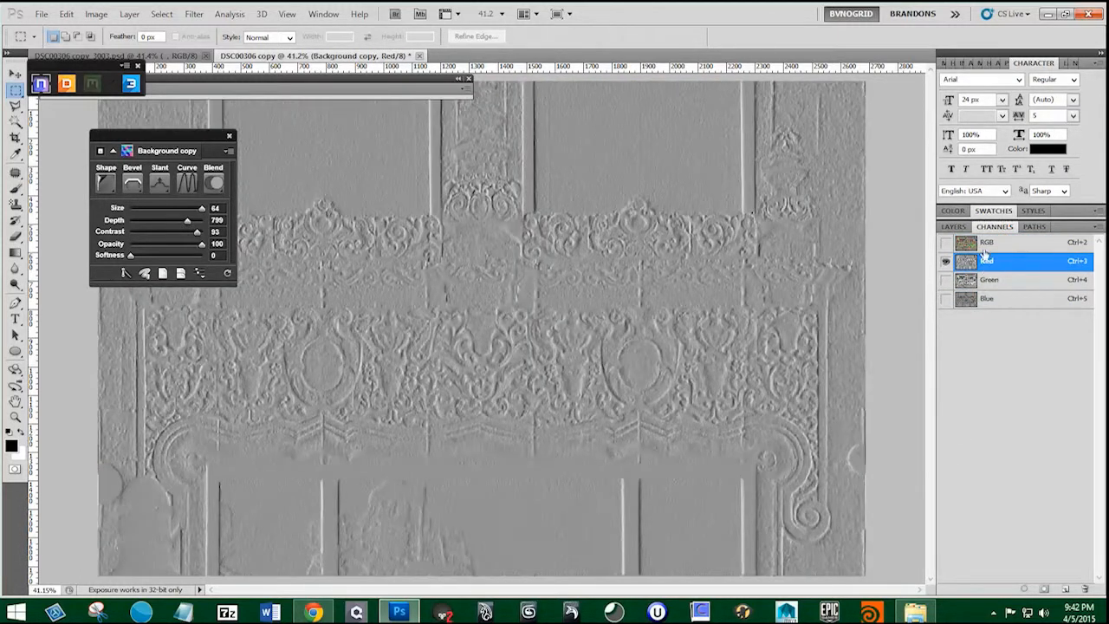
pyautogui.click(984, 247)
pyautogui.click(956, 227)
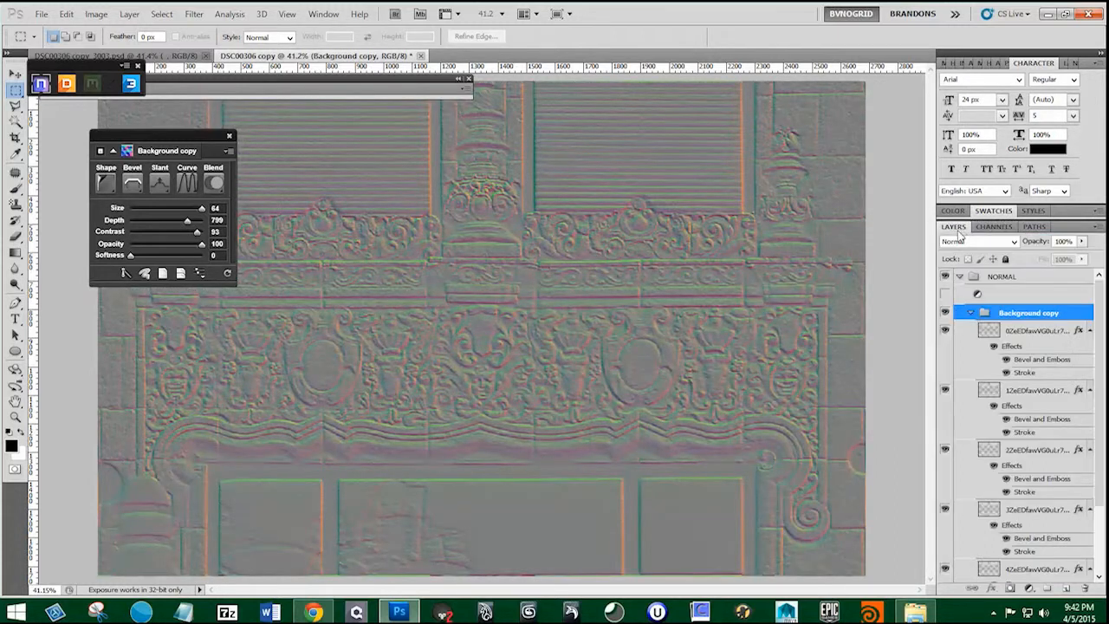
# - Show the adjustment layer again and inspect the blue, green and red channels with it active, ending on the RGB composite
pyautogui.click(945, 294)
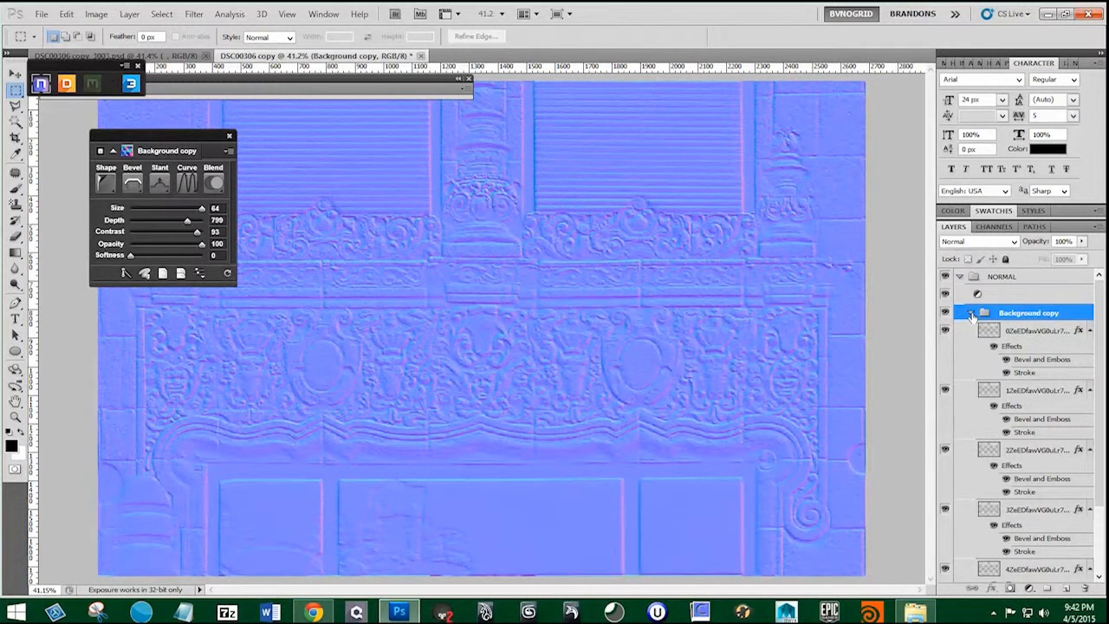
pyautogui.click(971, 314)
pyautogui.click(993, 226)
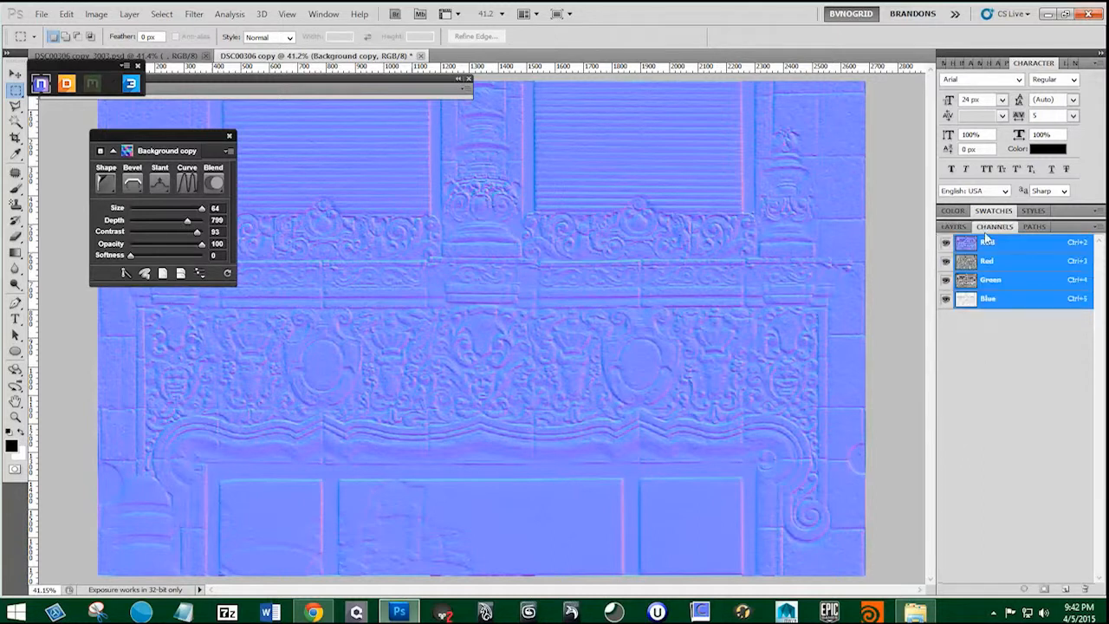
pyautogui.click(991, 298)
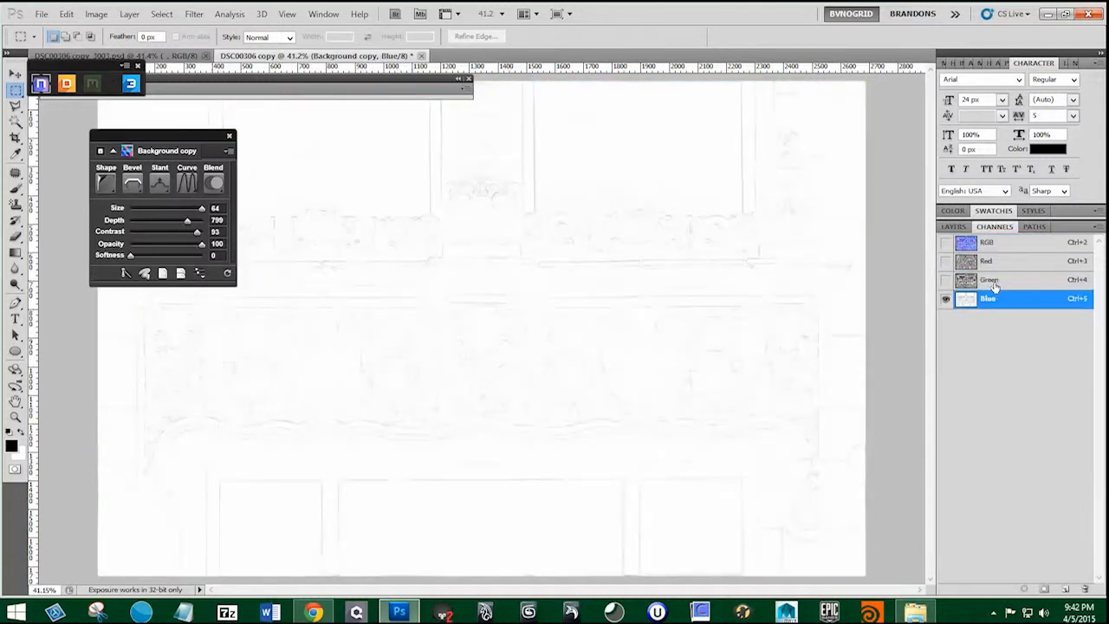
pyautogui.click(993, 281)
pyautogui.click(992, 263)
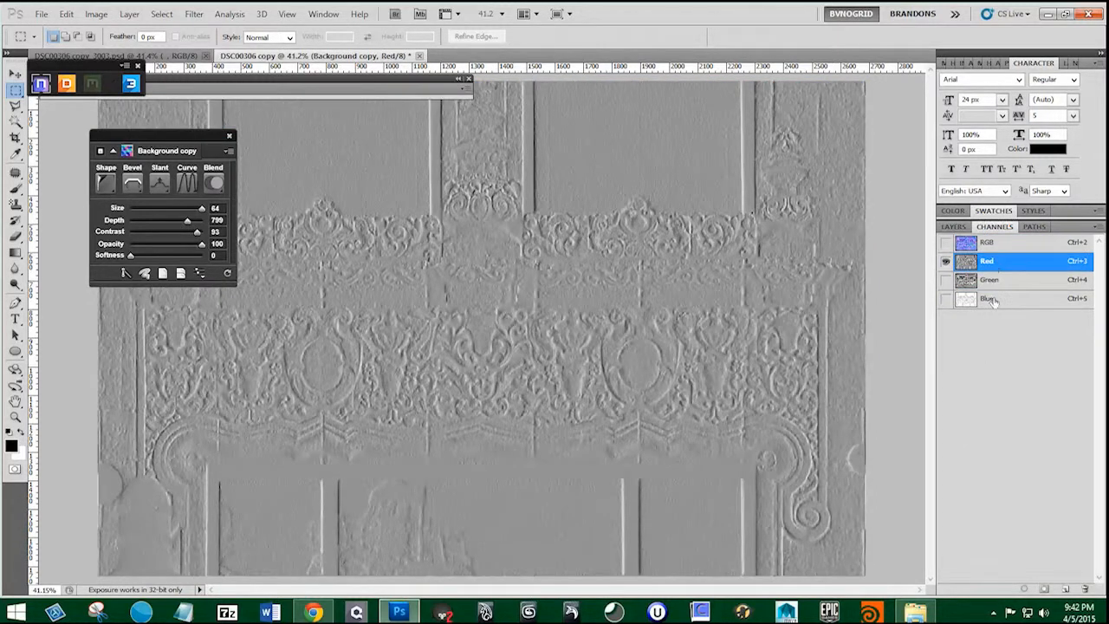
pyautogui.click(991, 299)
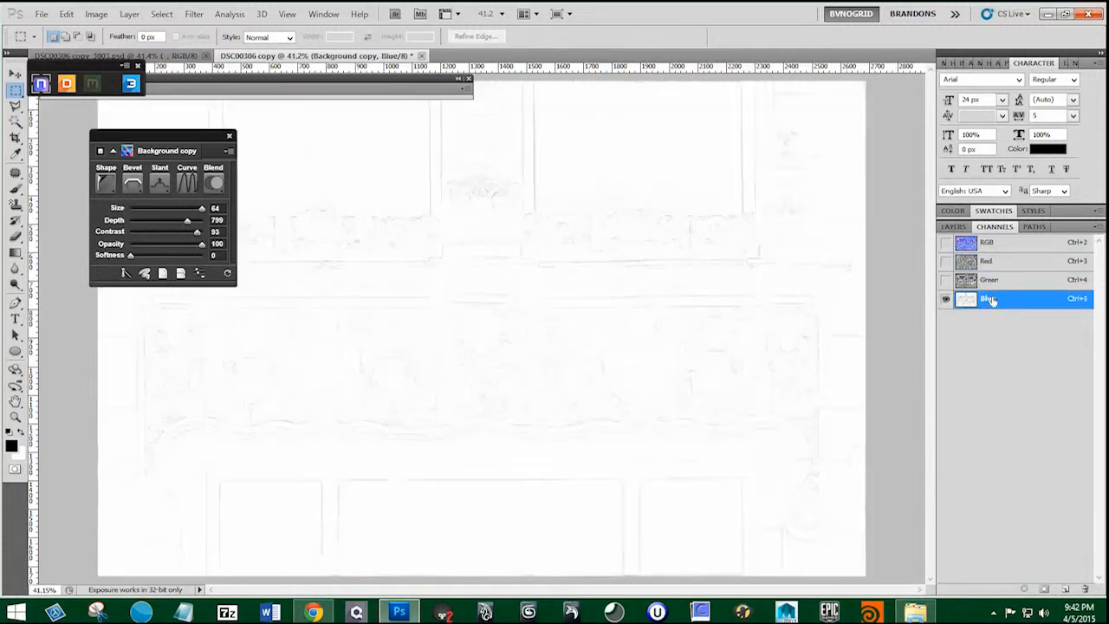
pyautogui.click(981, 243)
pyautogui.click(962, 227)
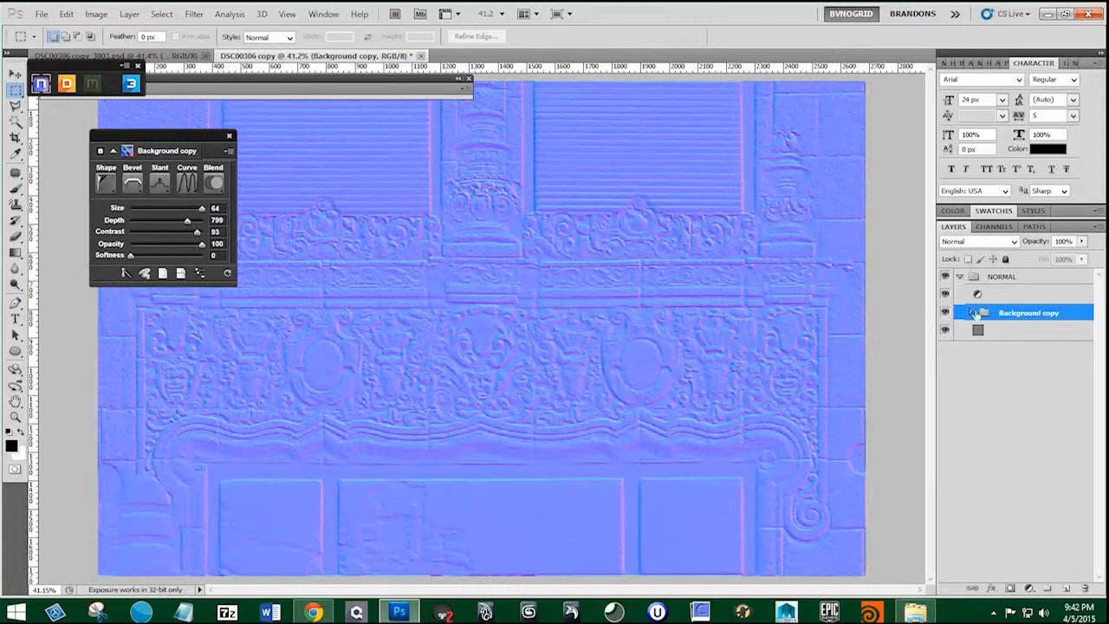
# - Toggle the Background copy group, the gray base layer and the adjustment layer to check their contributions, leaving all of them visible
pyautogui.click(945, 313)
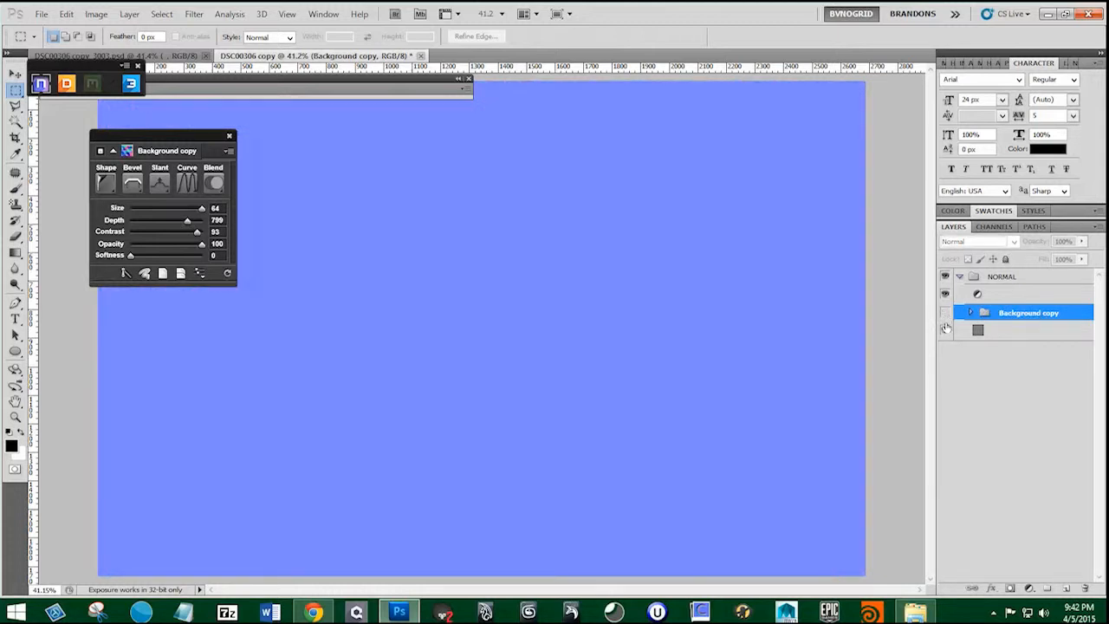
pyautogui.click(945, 330)
pyautogui.click(945, 330)
pyautogui.click(945, 295)
pyautogui.click(945, 294)
pyautogui.click(945, 313)
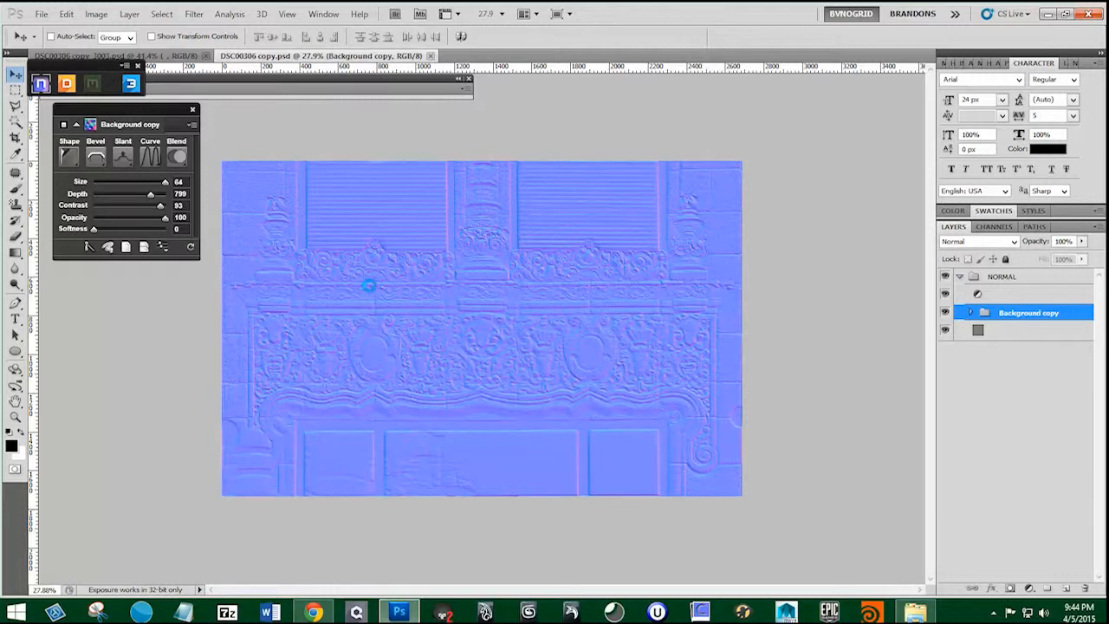
# - Switch to File Explorer and view an enlarged preview of screen01.png in the Bitmap_2_NormalMap_NDo_Tut folder
pyautogui.click(915, 611)
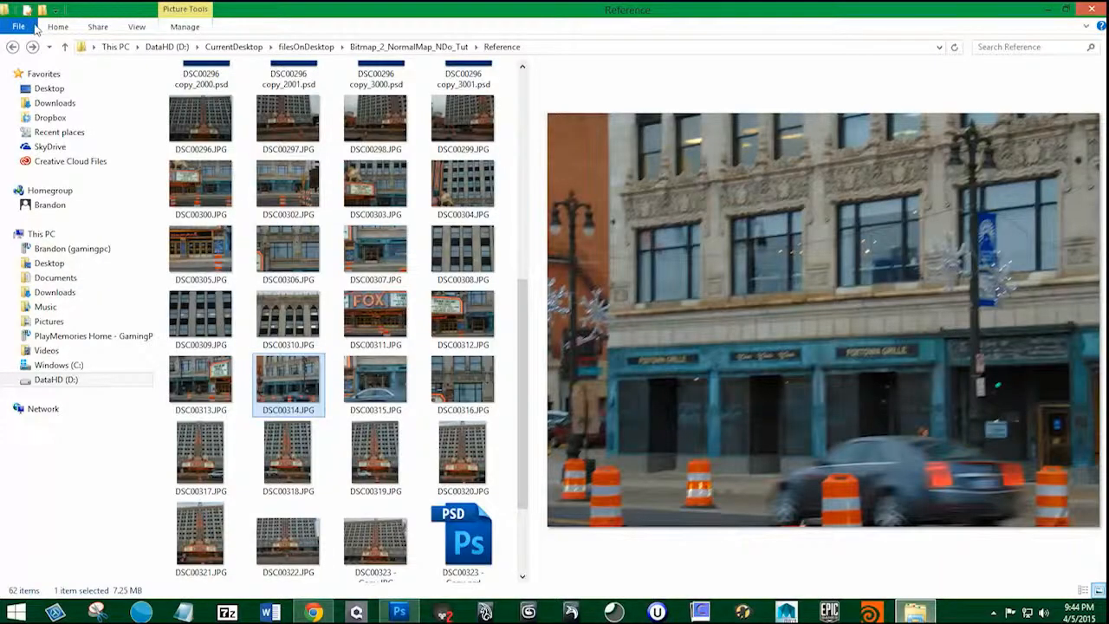
pyautogui.click(12, 47)
pyautogui.click(488, 115)
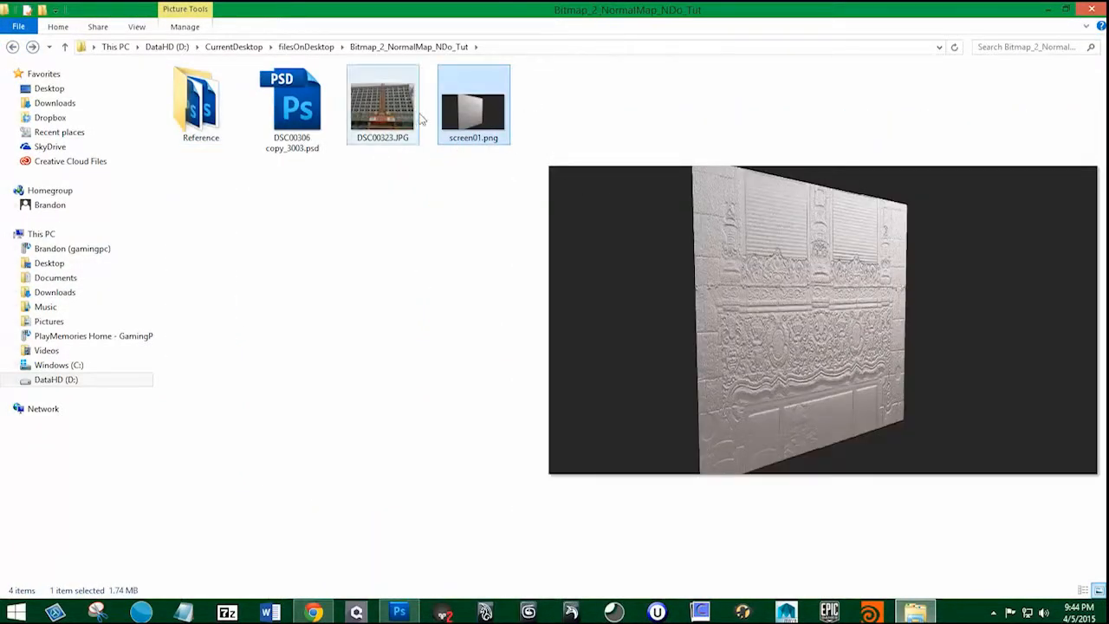
pyautogui.moveTo(525, 112); pyautogui.dragTo(260, 117)
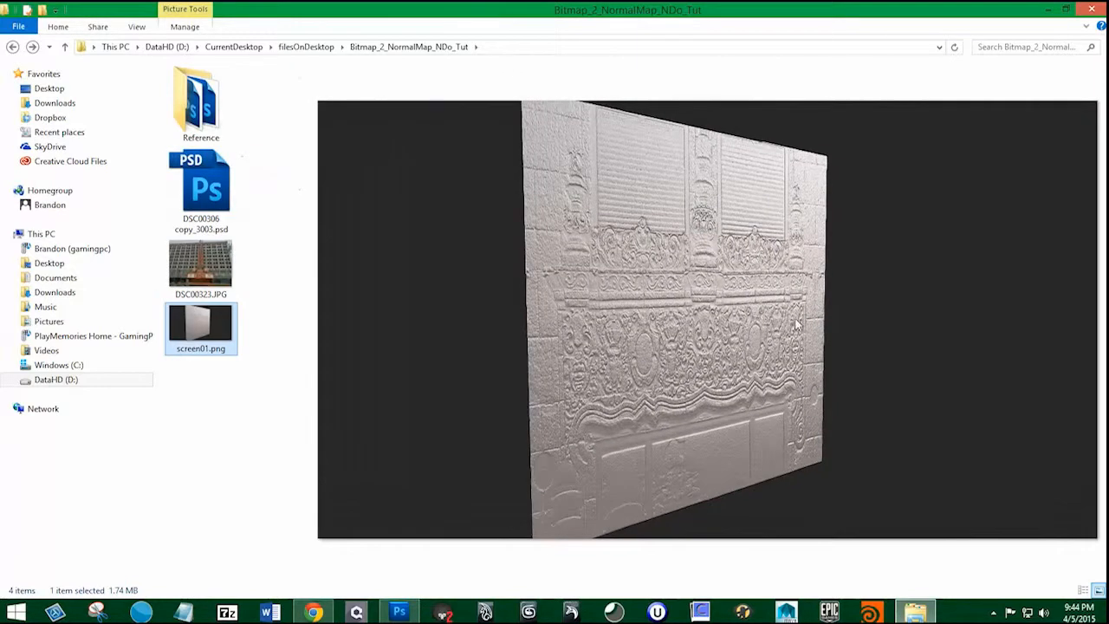